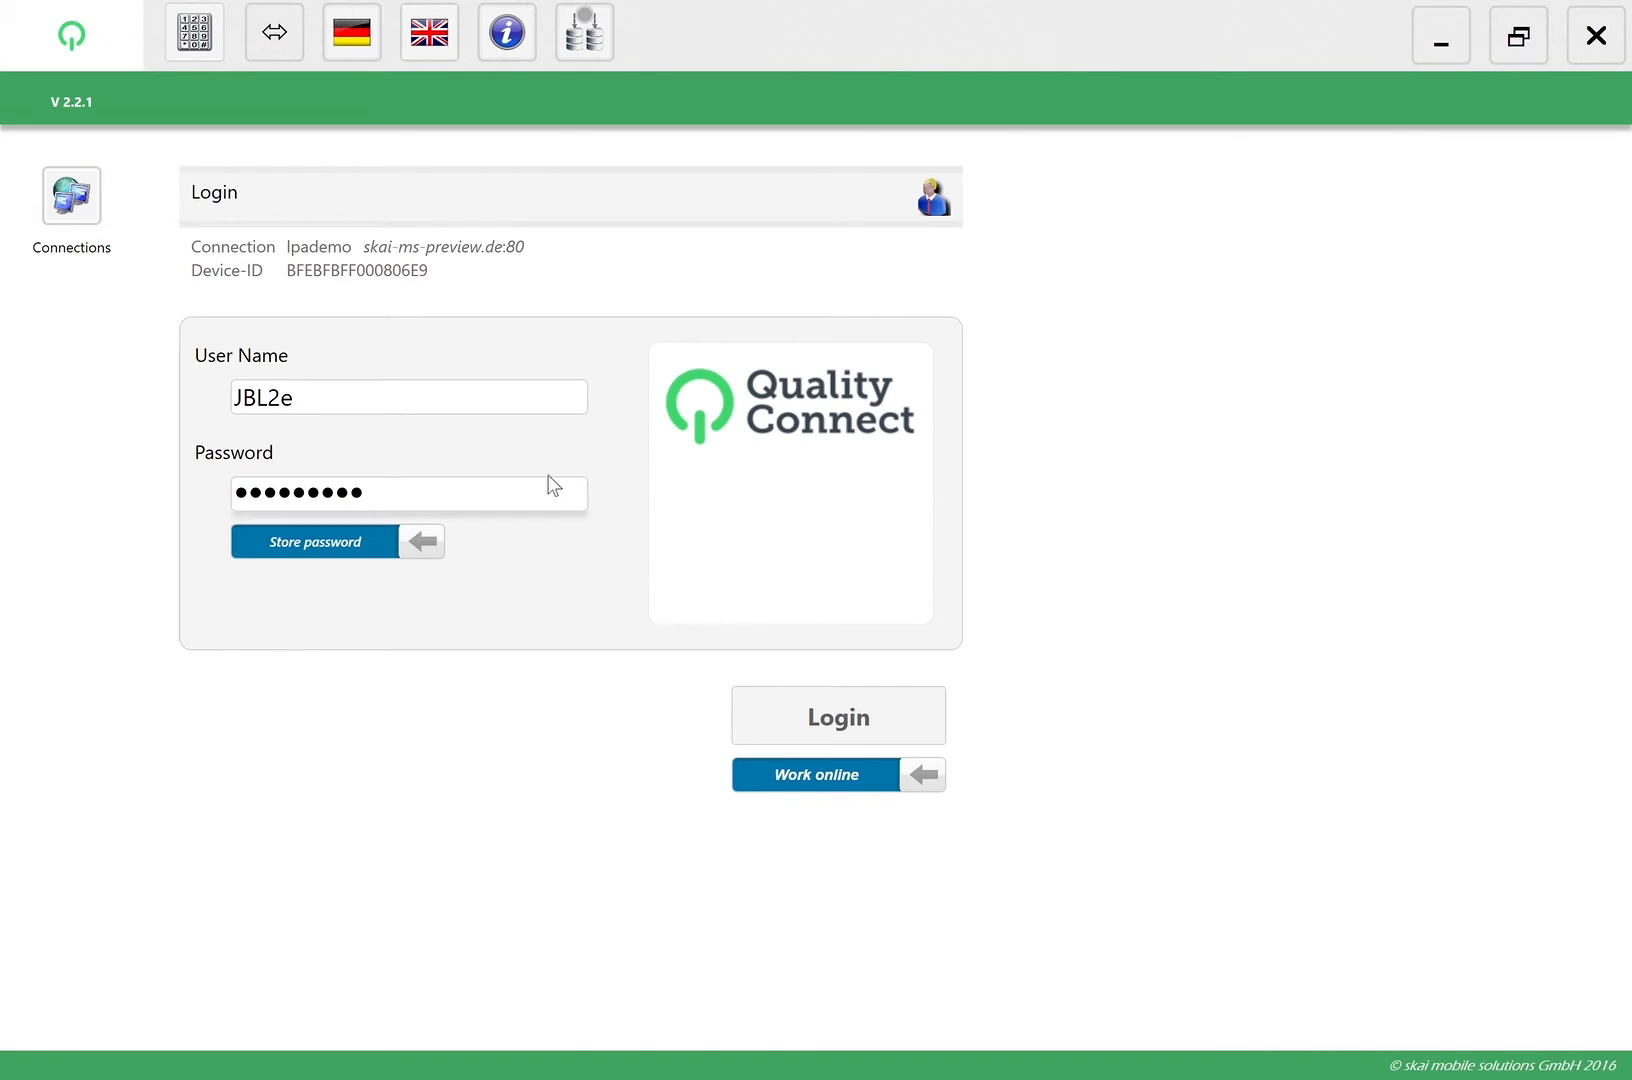
Log in online and take over the Checklist_Landscape_V11_QC_eng form assigned in the Layer 1 • Installer folder
left_click(410, 404)
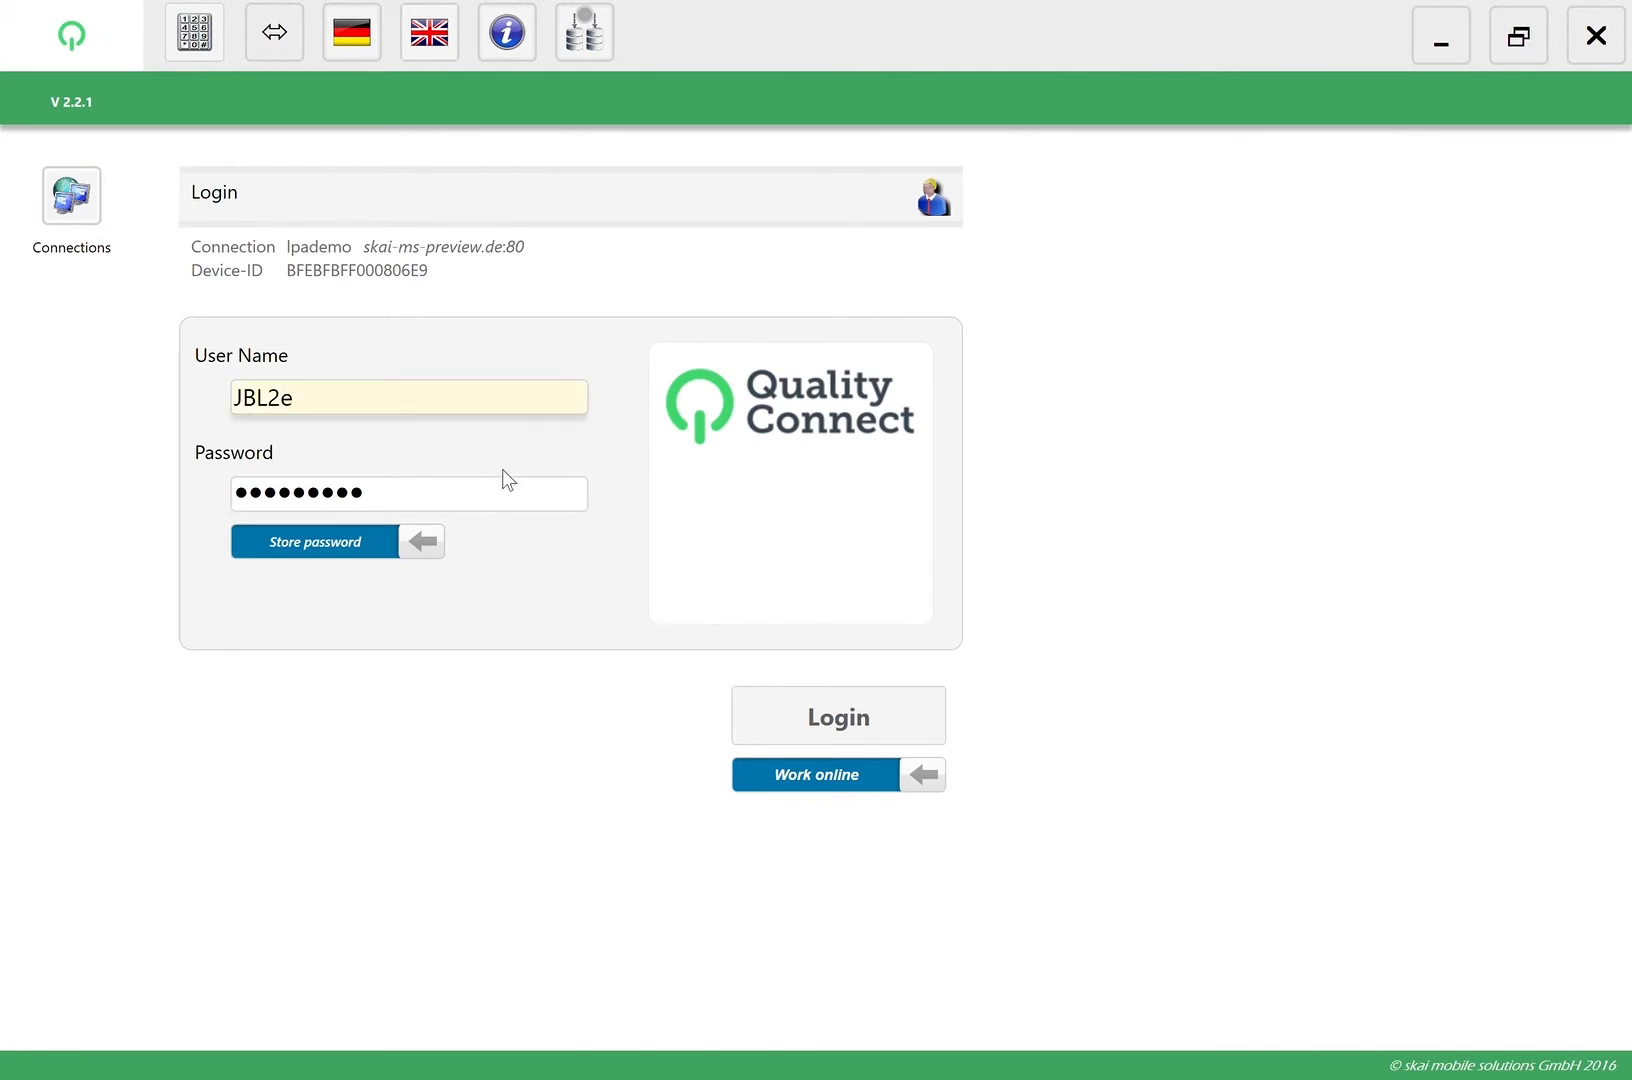
left_click(798, 717)
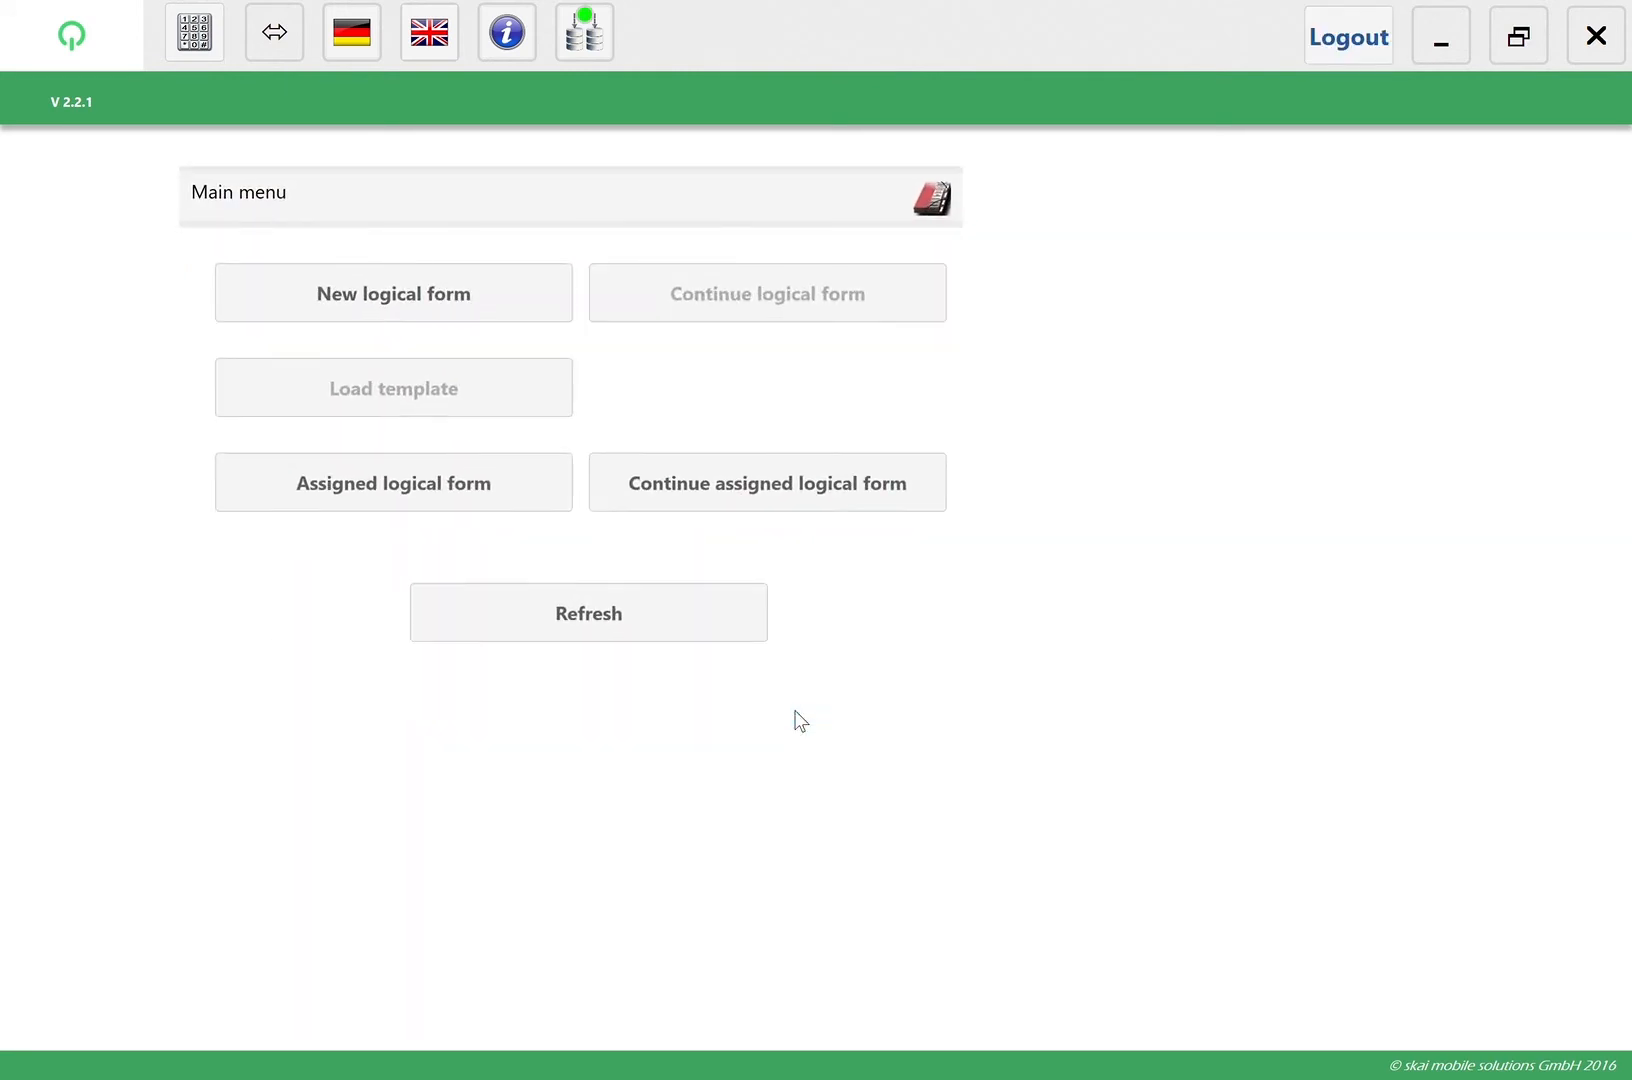
left_click(384, 478)
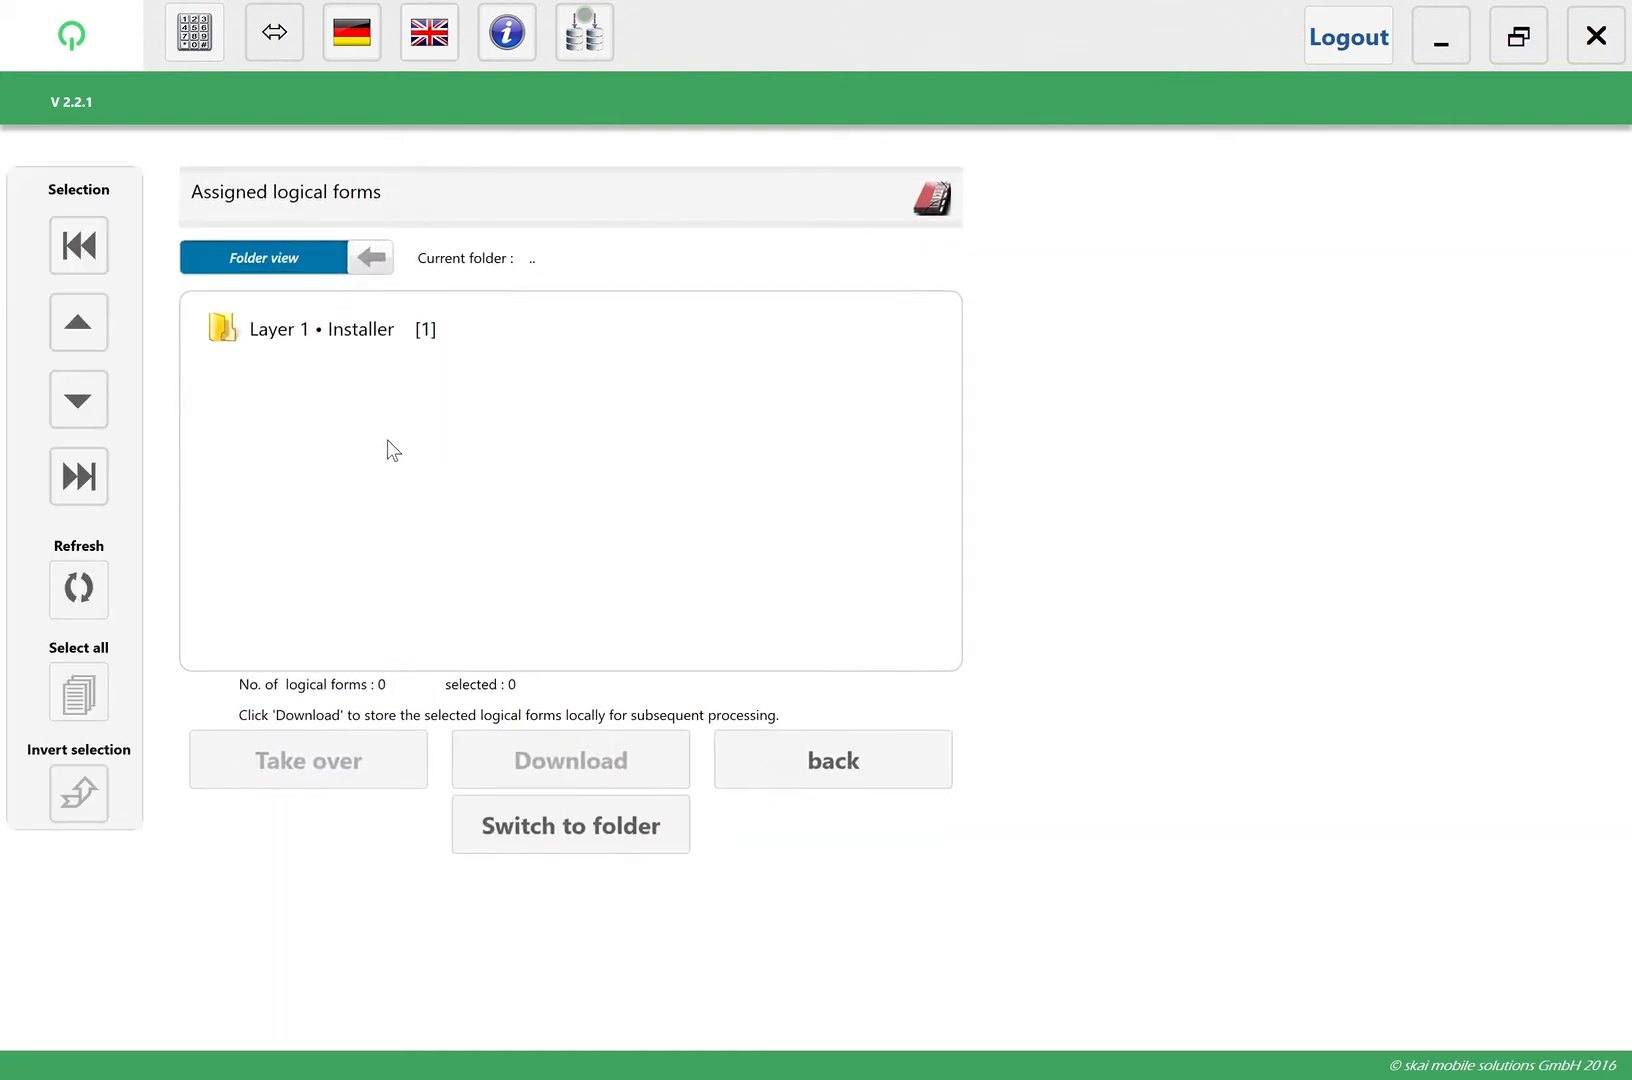
left_click(389, 340)
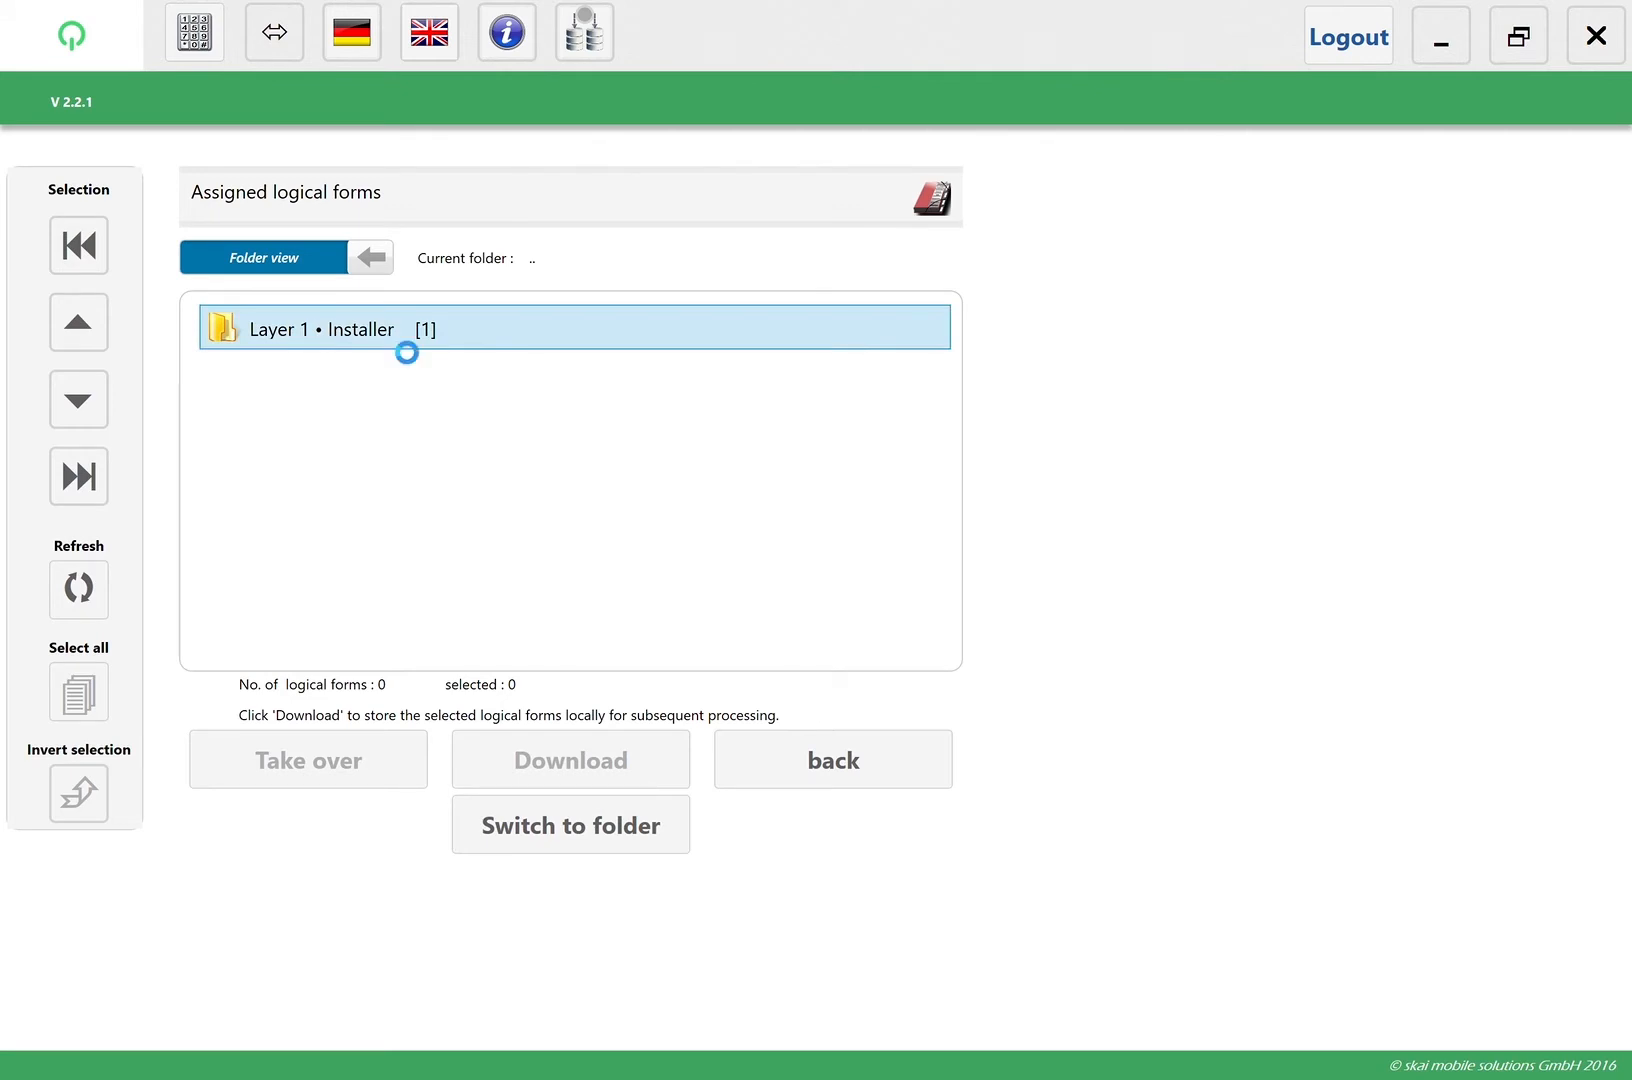
left_click(389, 342)
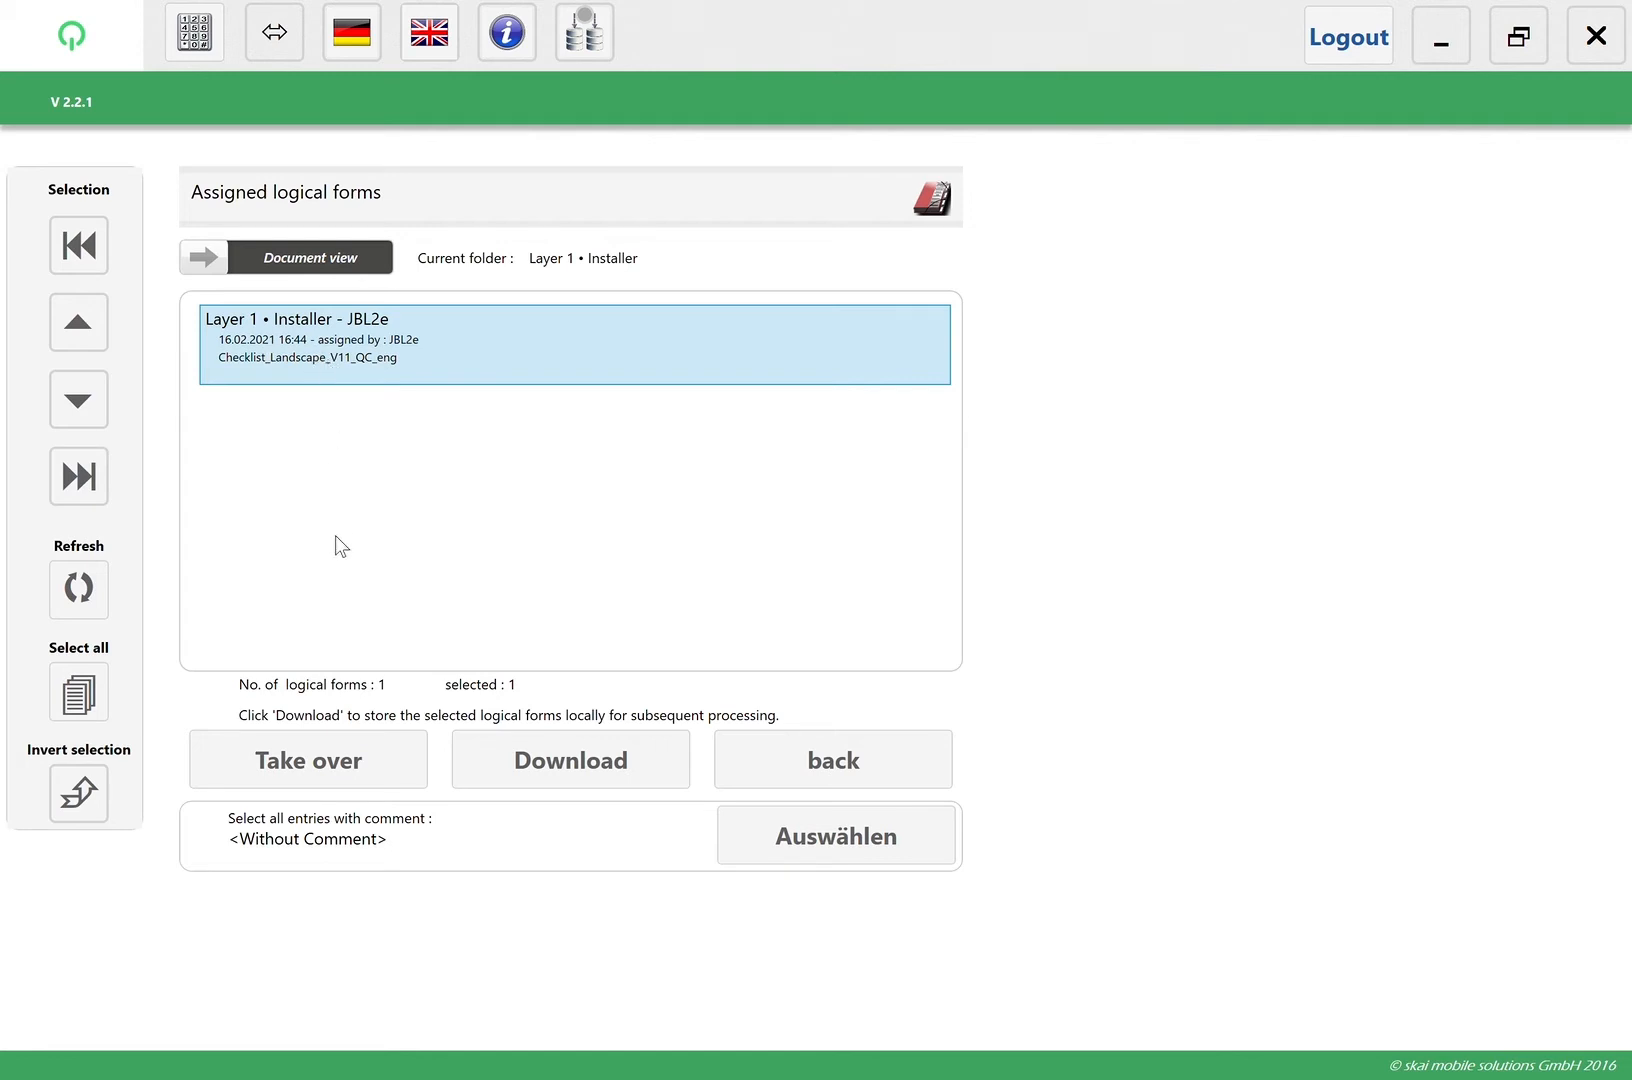
left_click(355, 767)
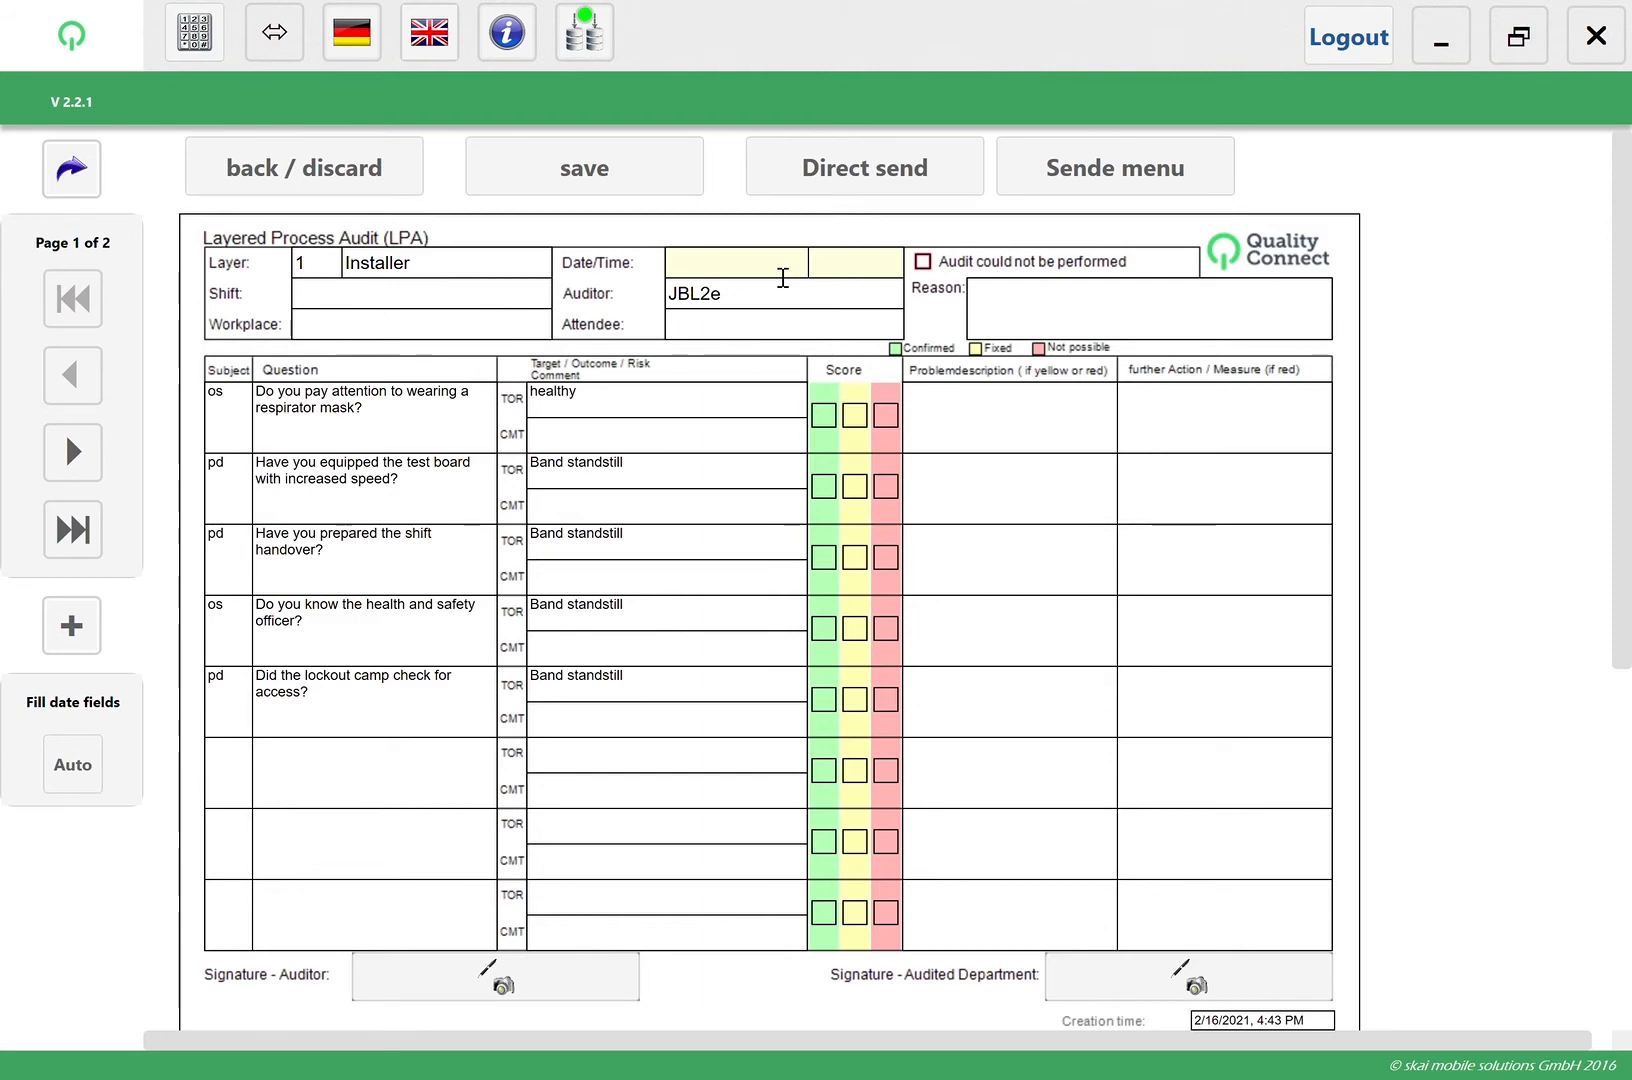
Set the audit's date and time to 16/02/2021 16:45 and score the first three questions as Confirmed
left_click(772, 266)
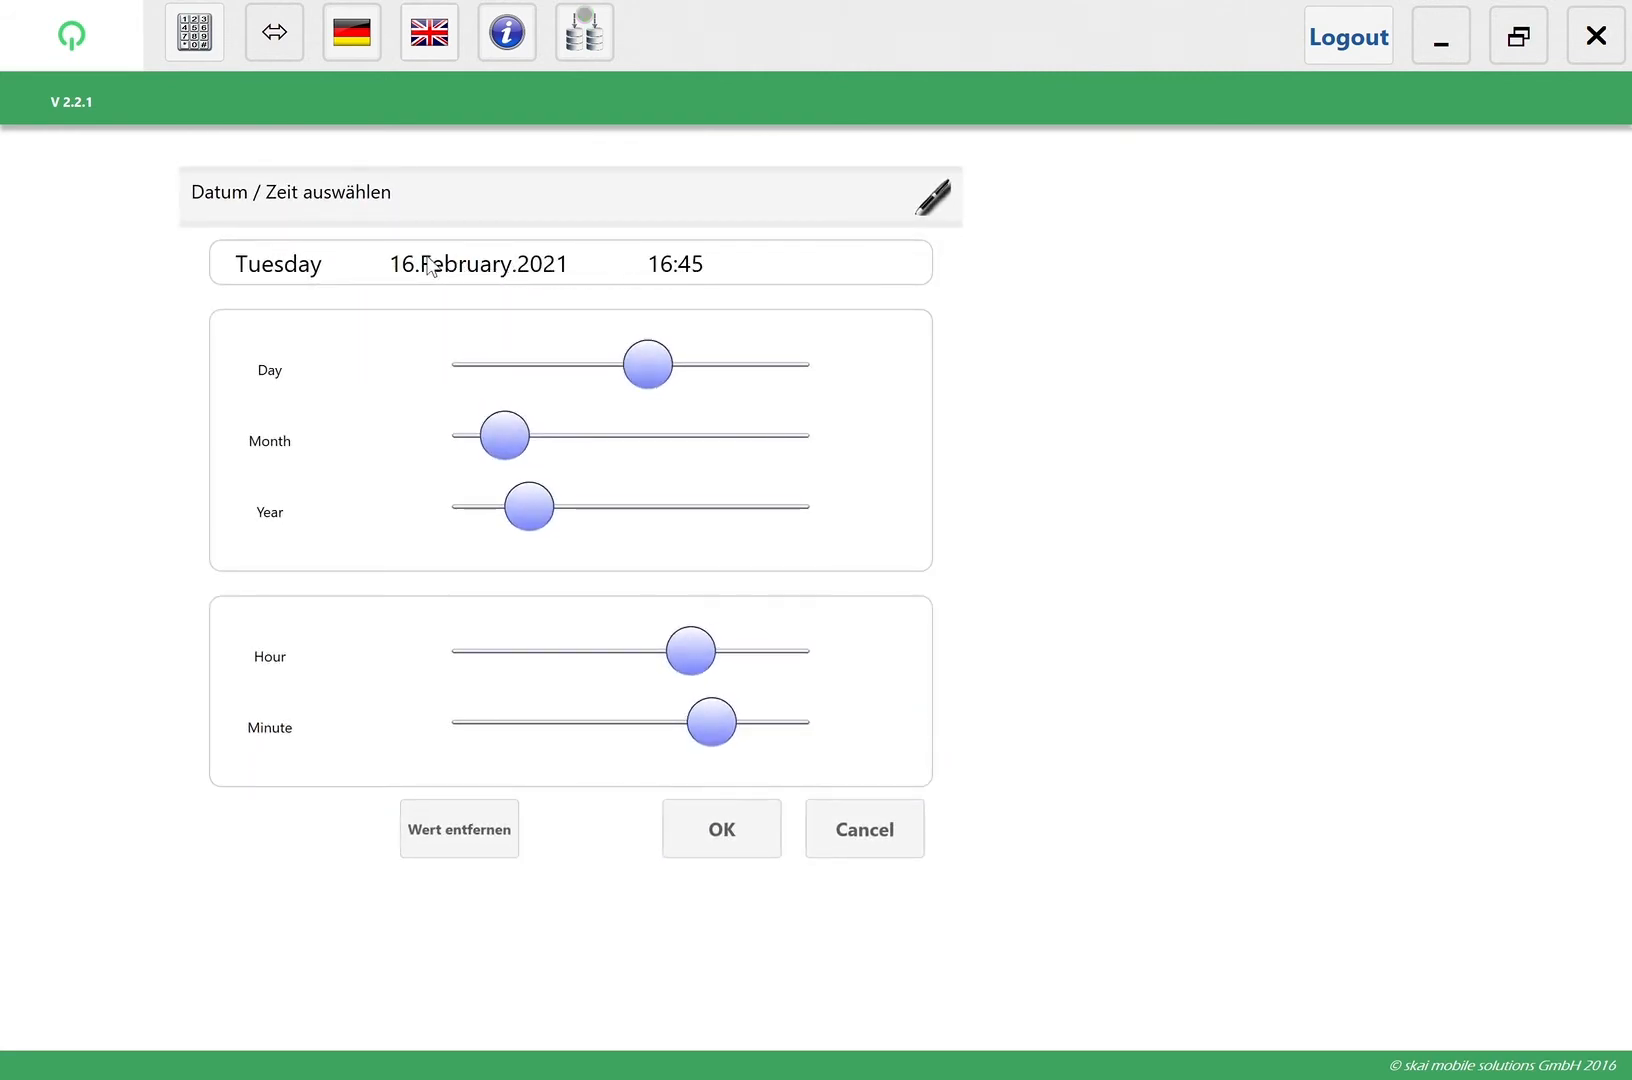
left_click(699, 826)
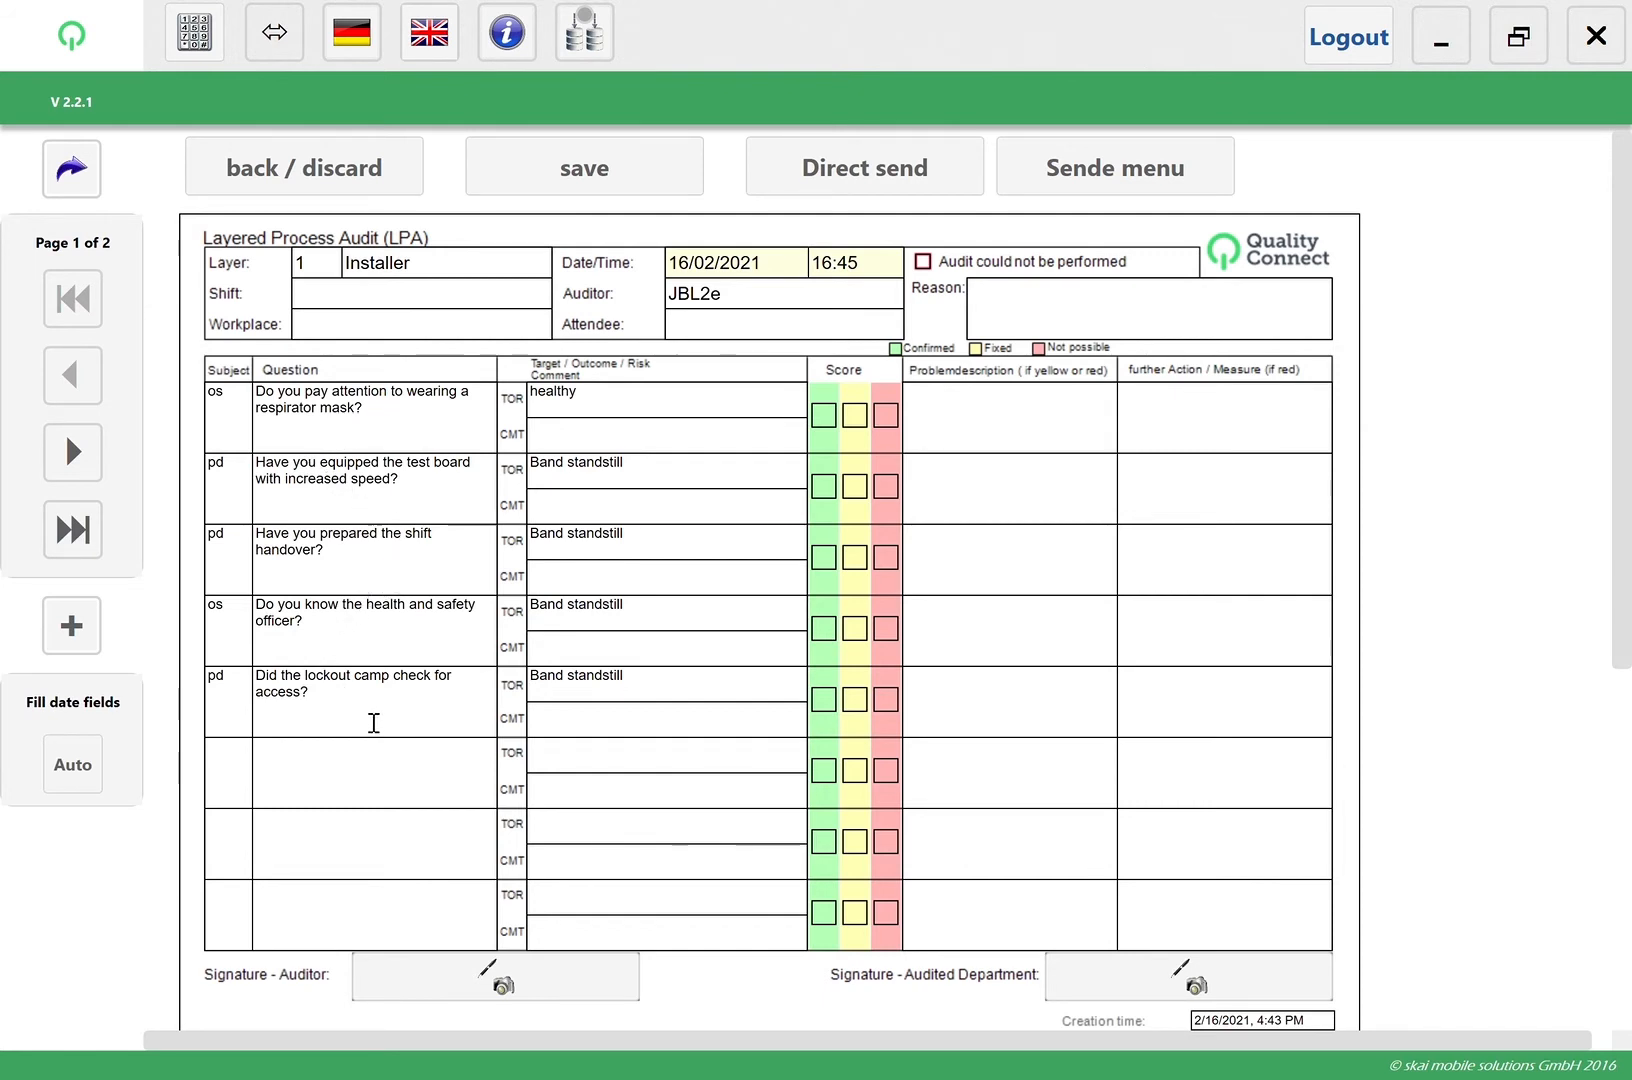
left_click(825, 418)
left_click(824, 488)
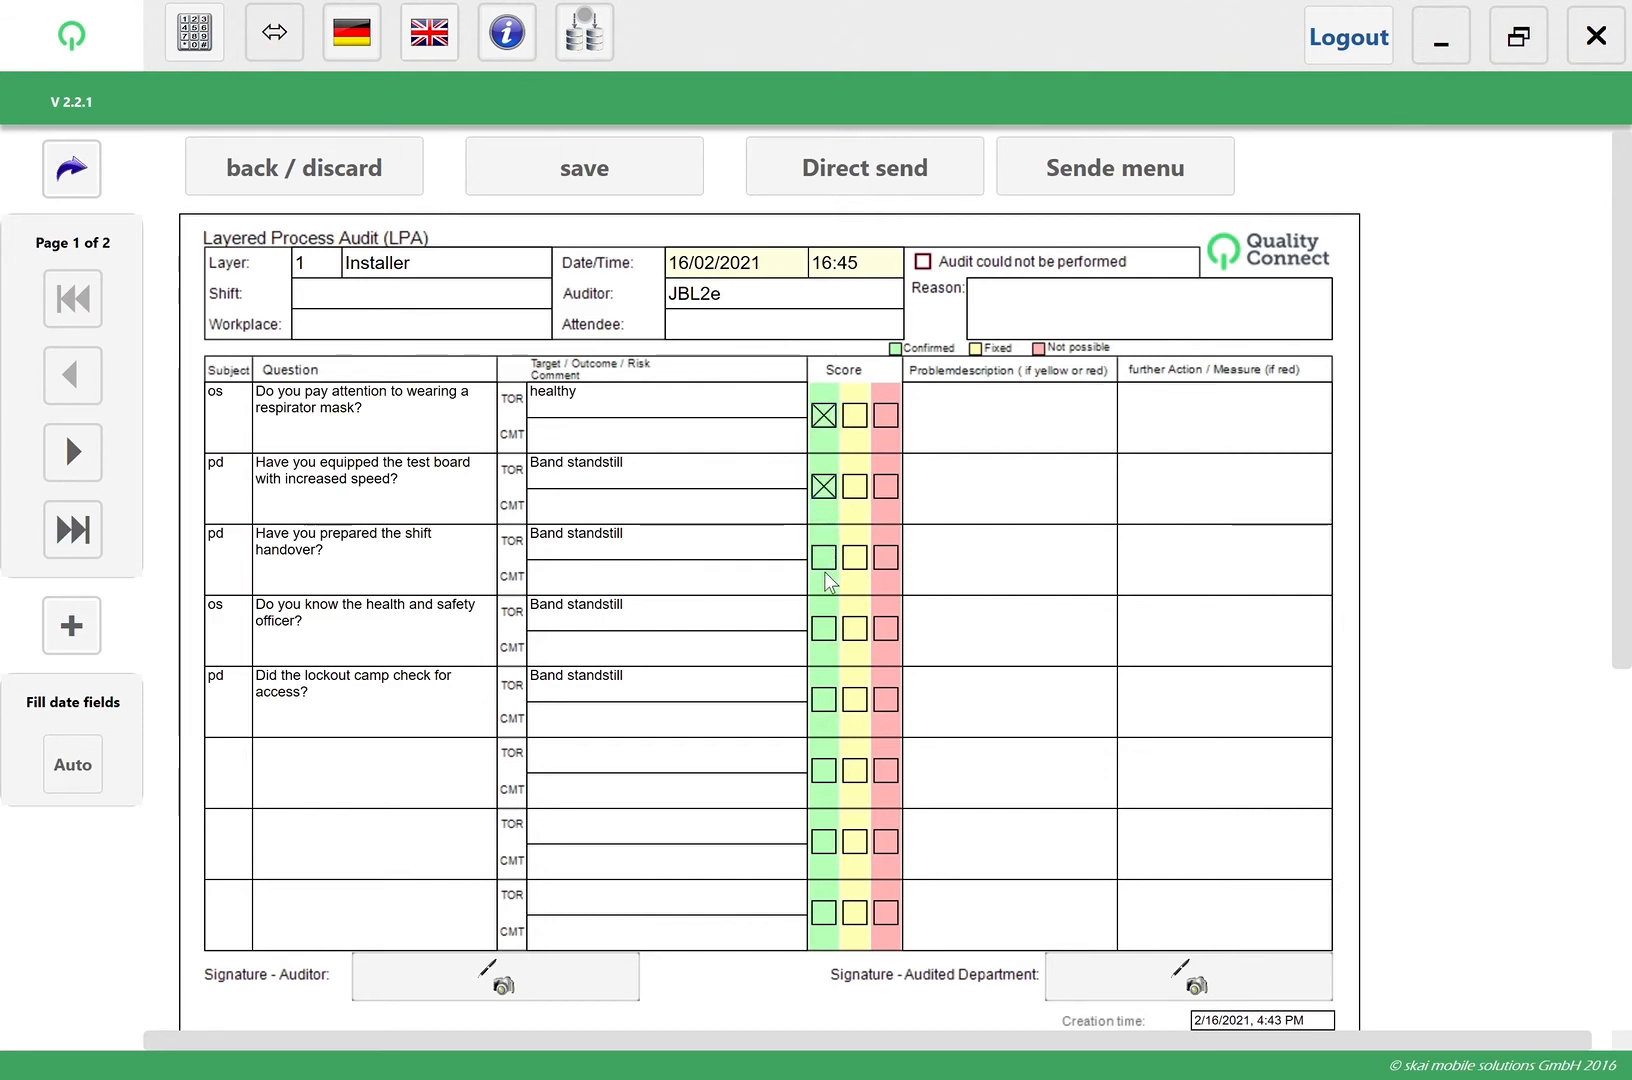
left_click(823, 559)
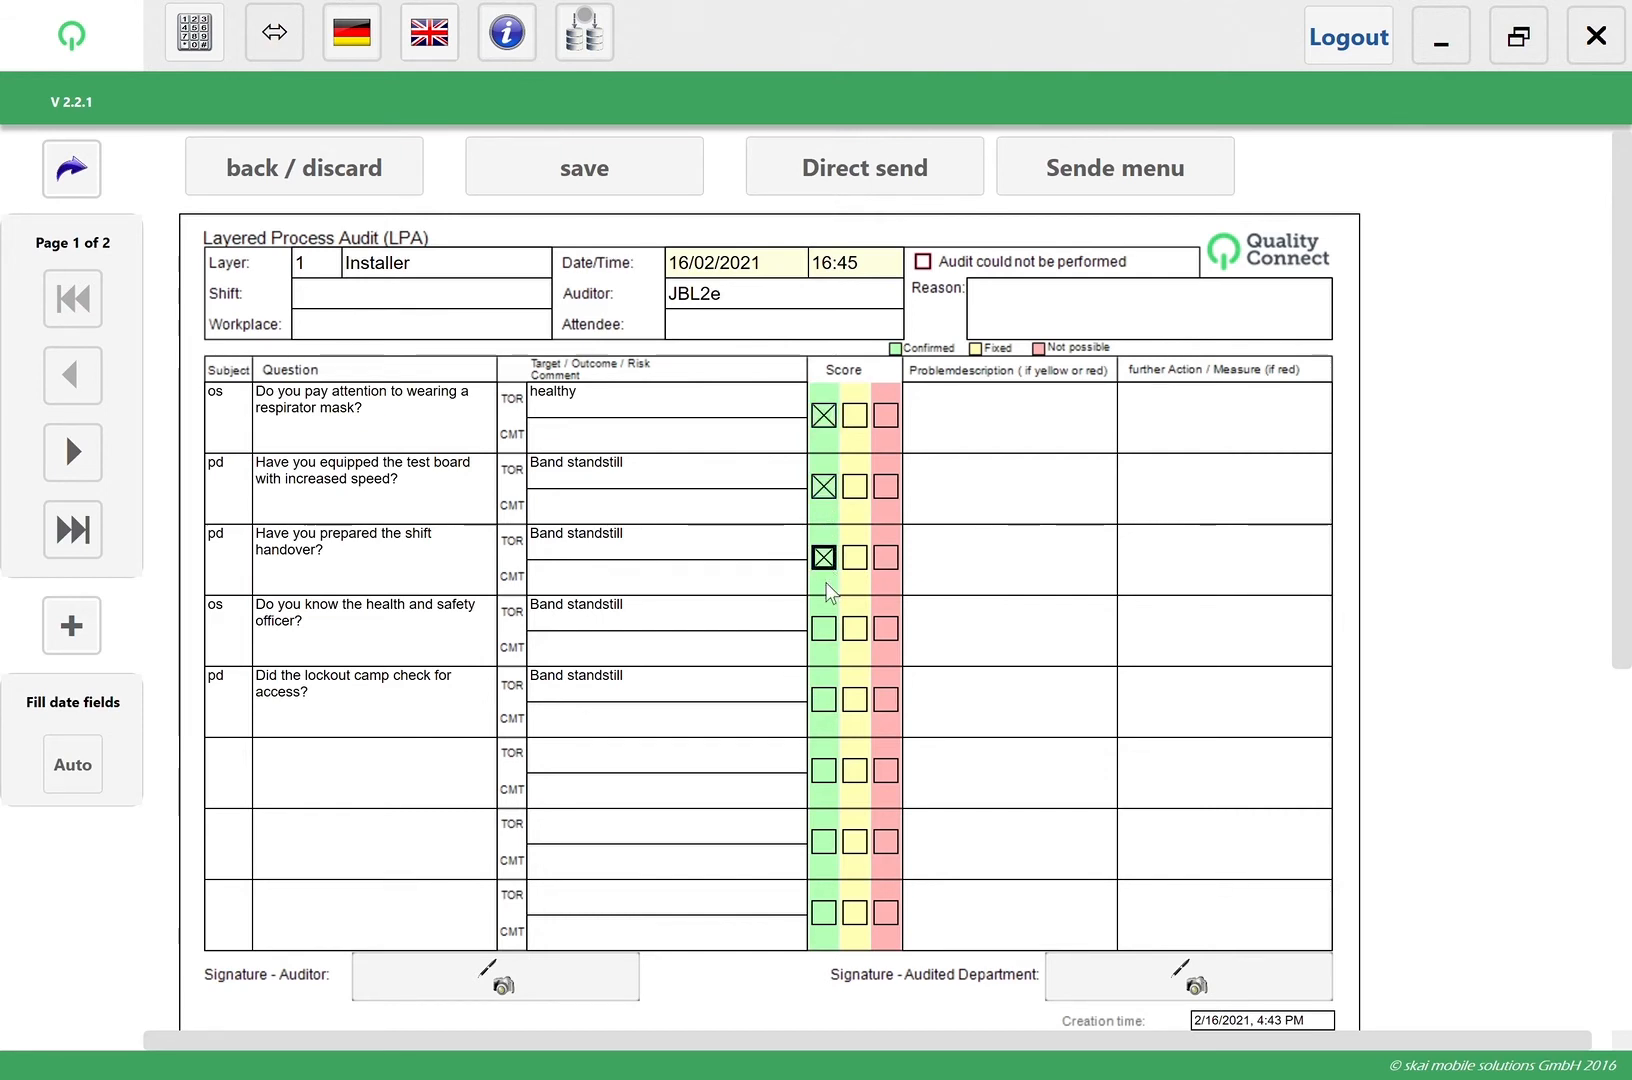
Score the health and safety officer question as Fixed with the problem description "Vorgabe wurde nicht eingehalten"
left_click(853, 629)
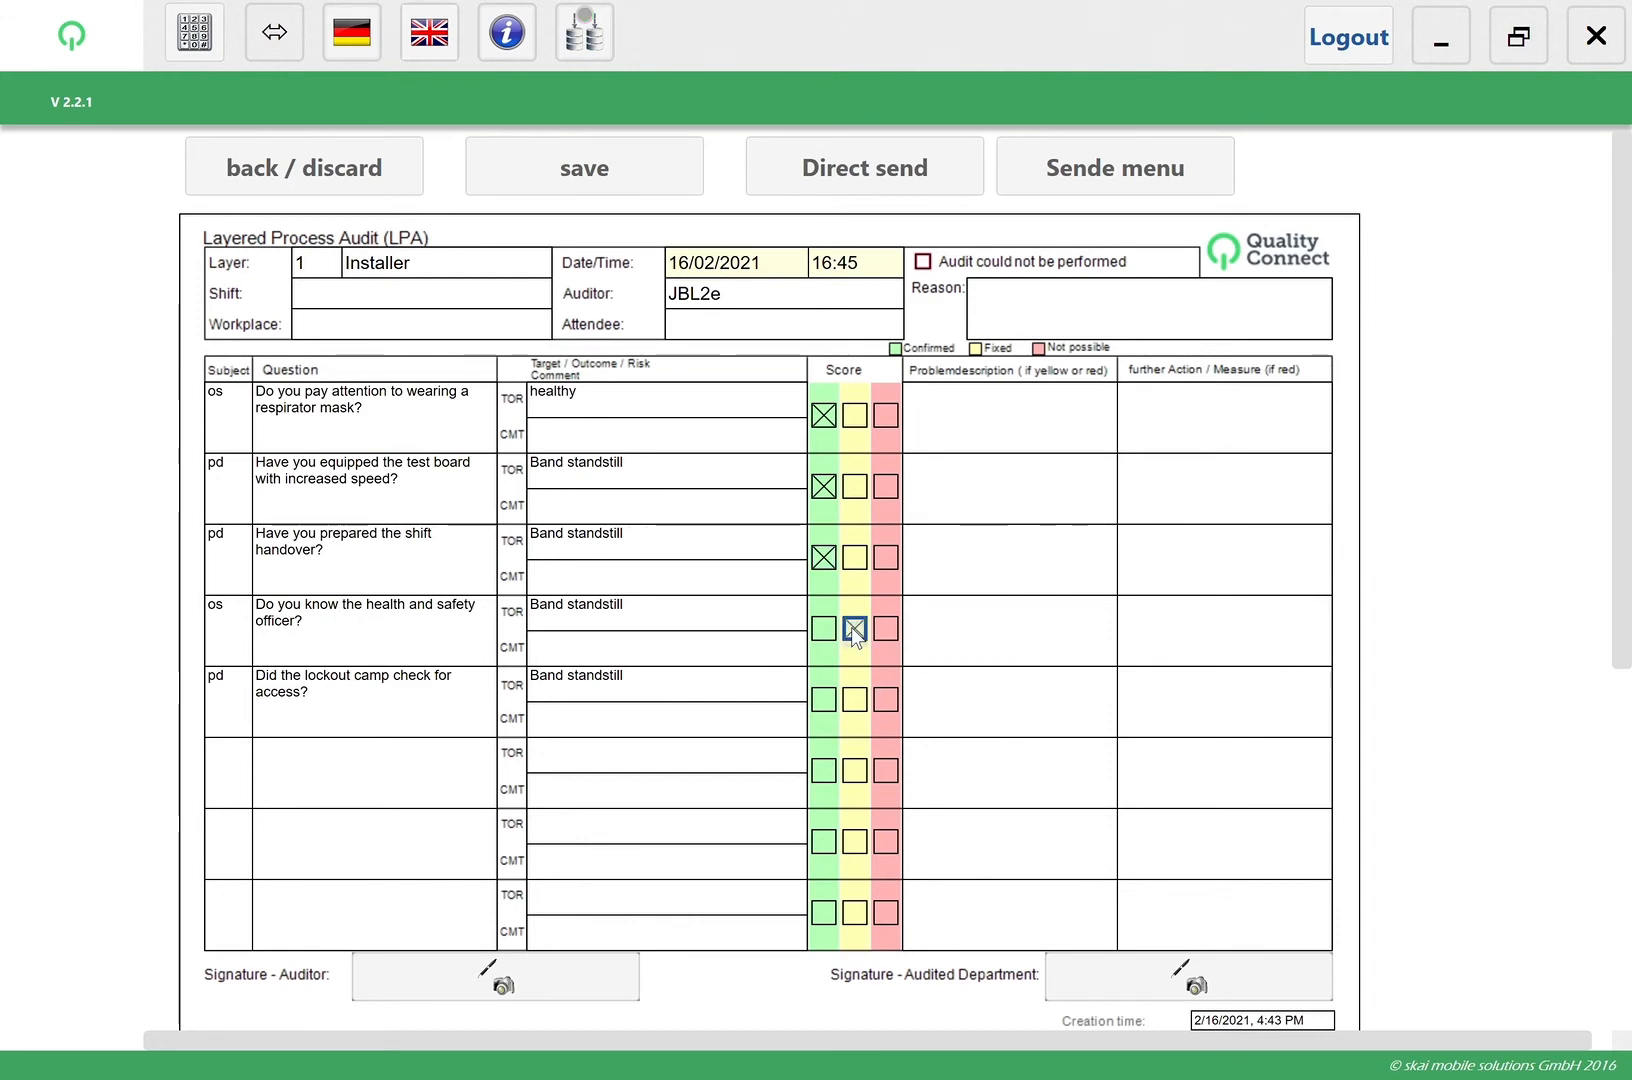
left_click(746, 492)
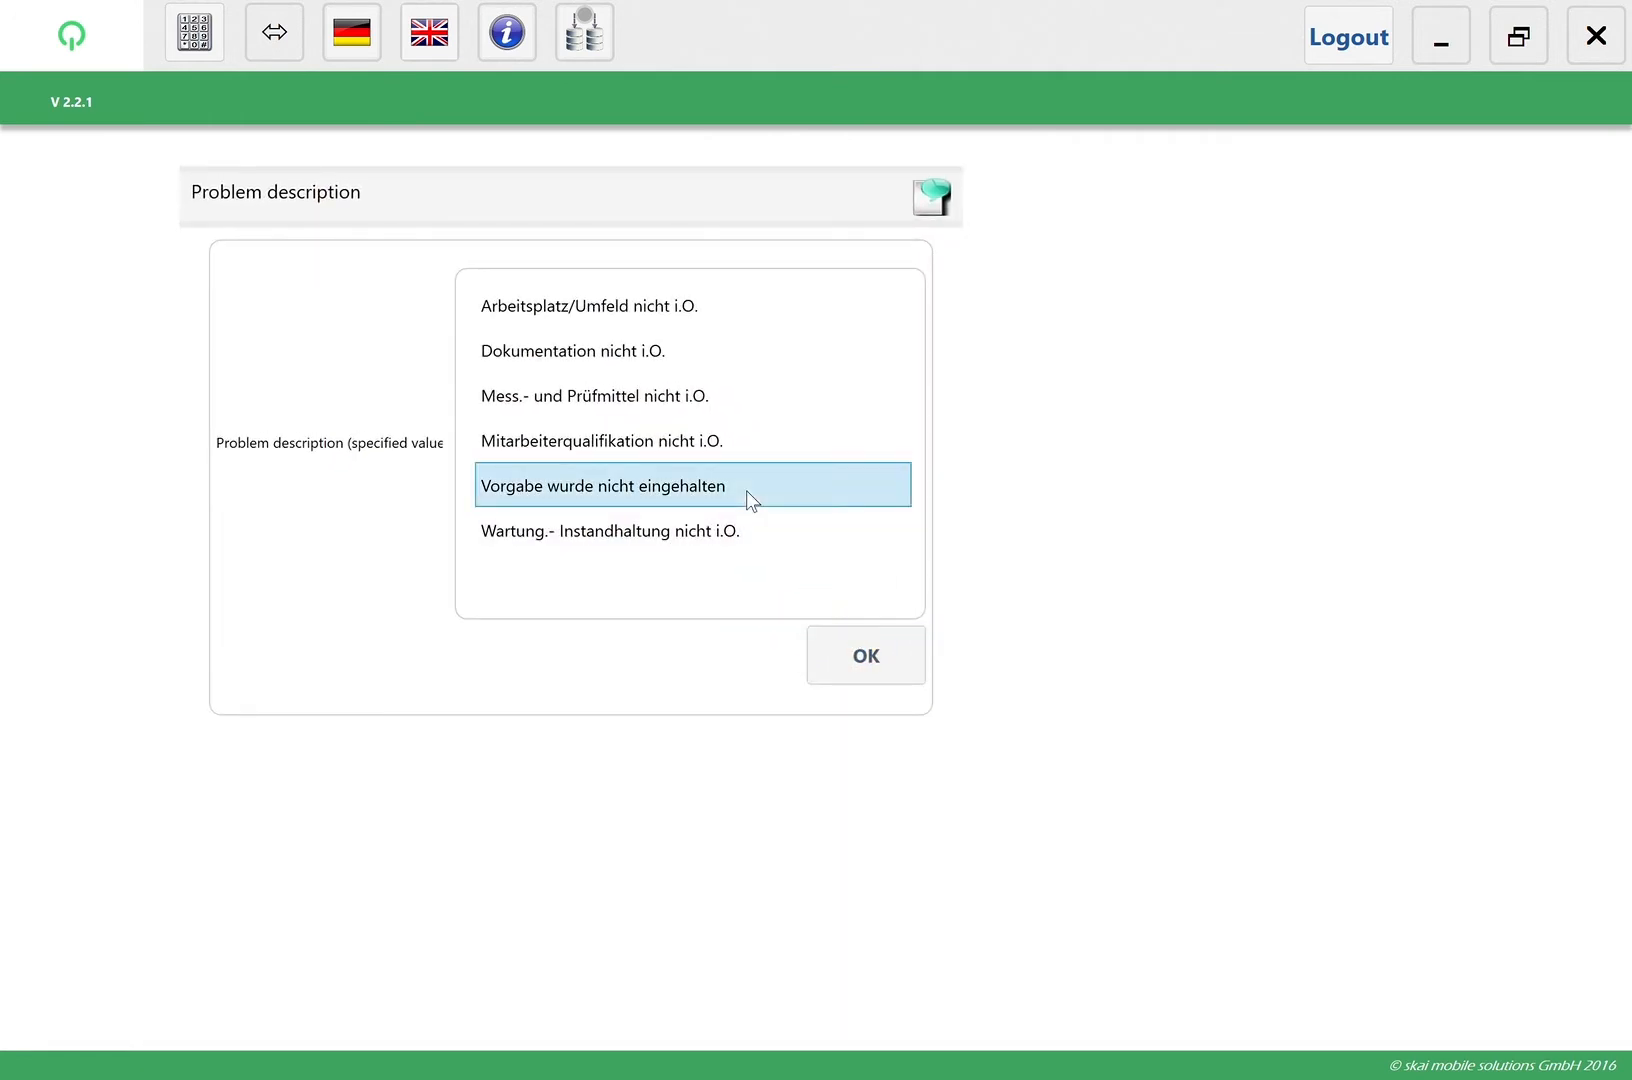
left_click(829, 645)
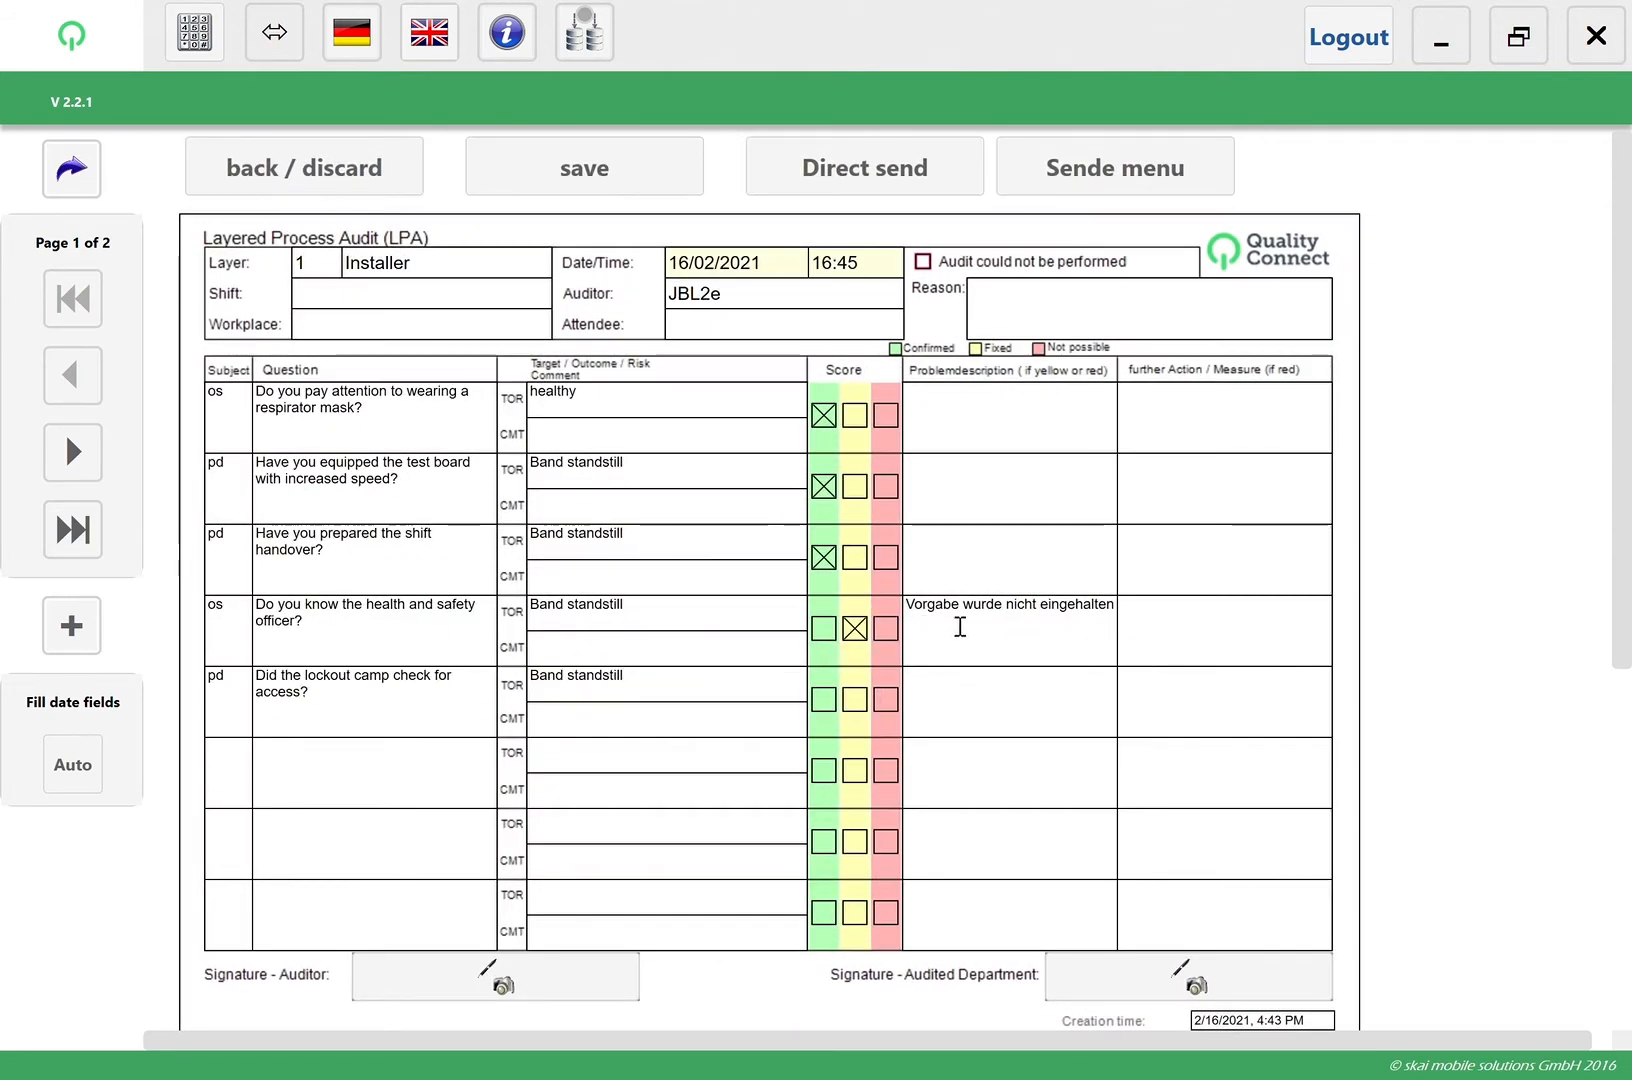
Score the lockout camp question as Not possible with the problem description "big problem" and the further action "please solve asap"
left_click(885, 701)
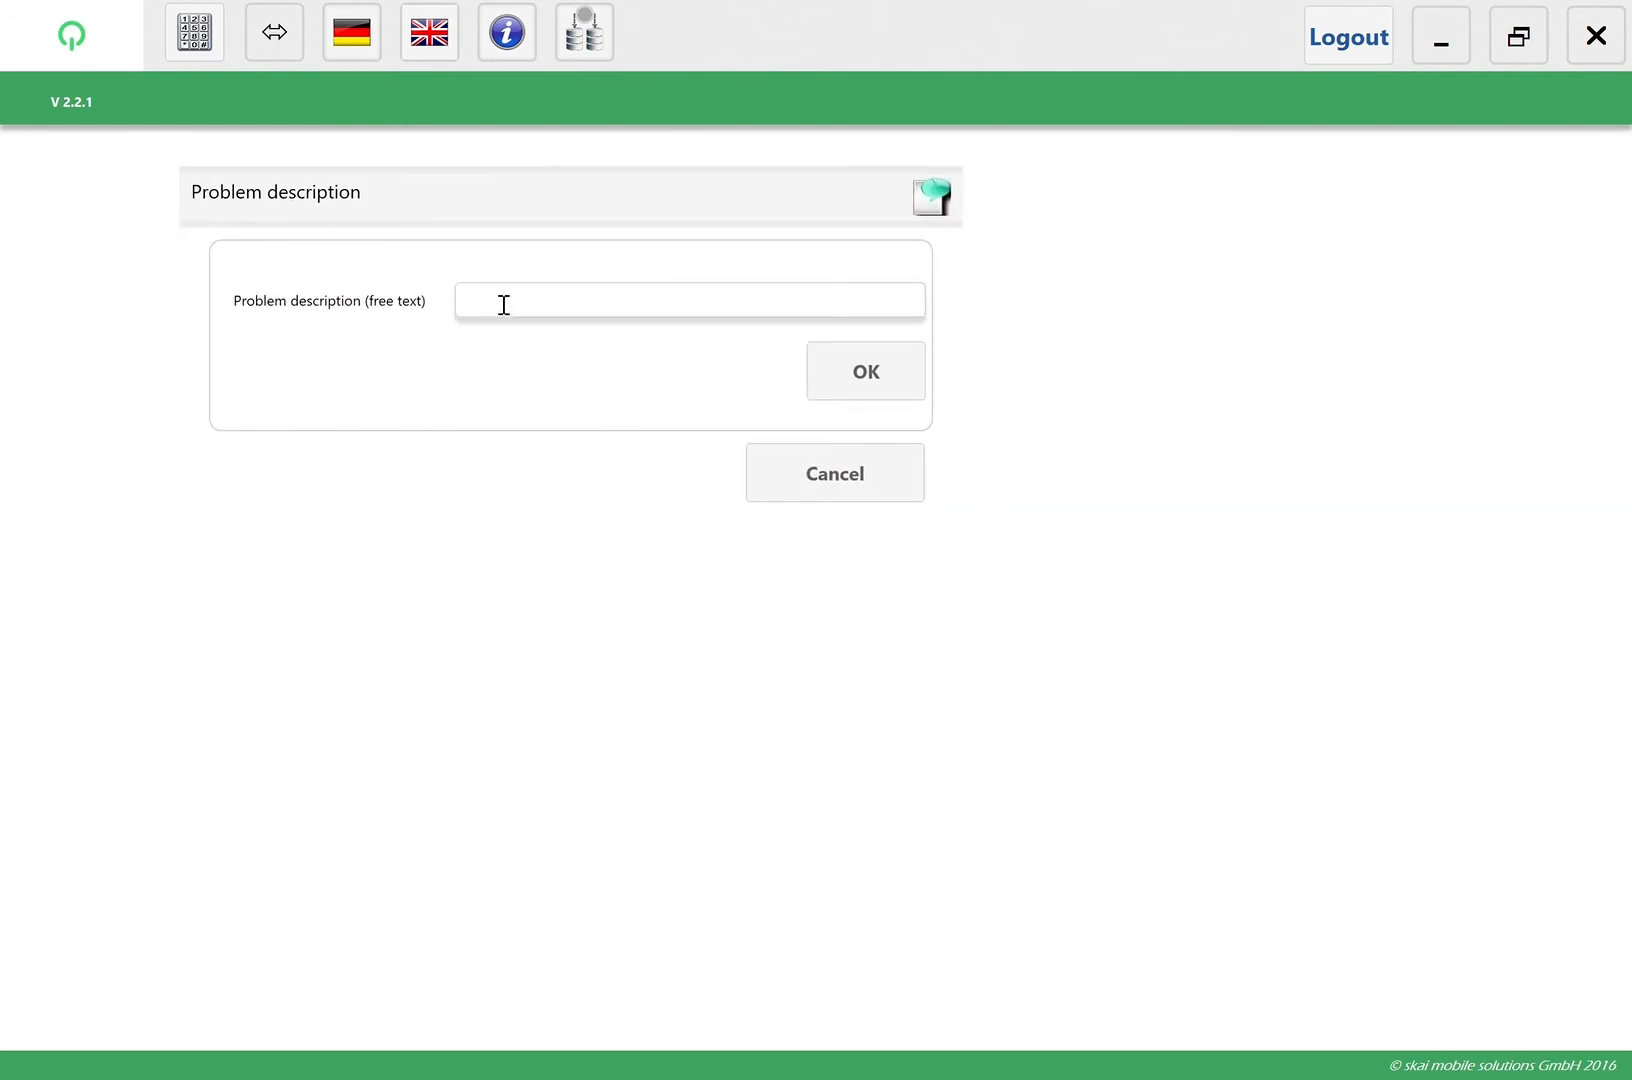
type("b")
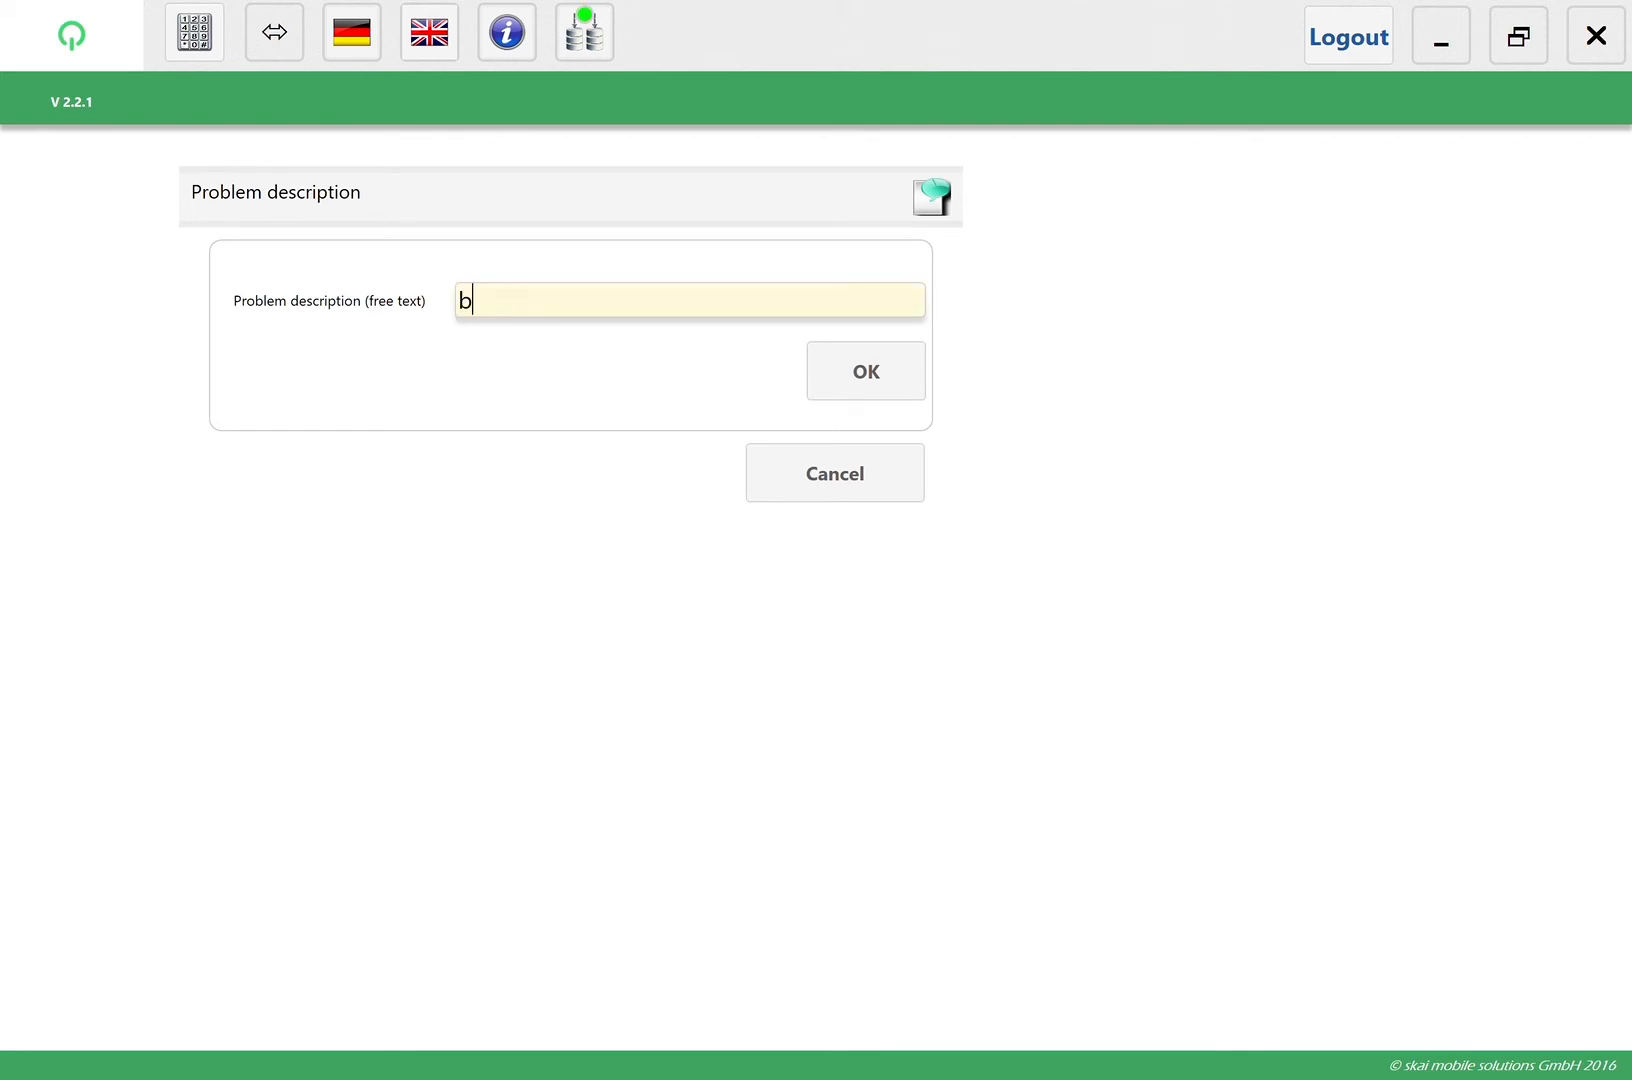
type("ig problem")
left_click(863, 396)
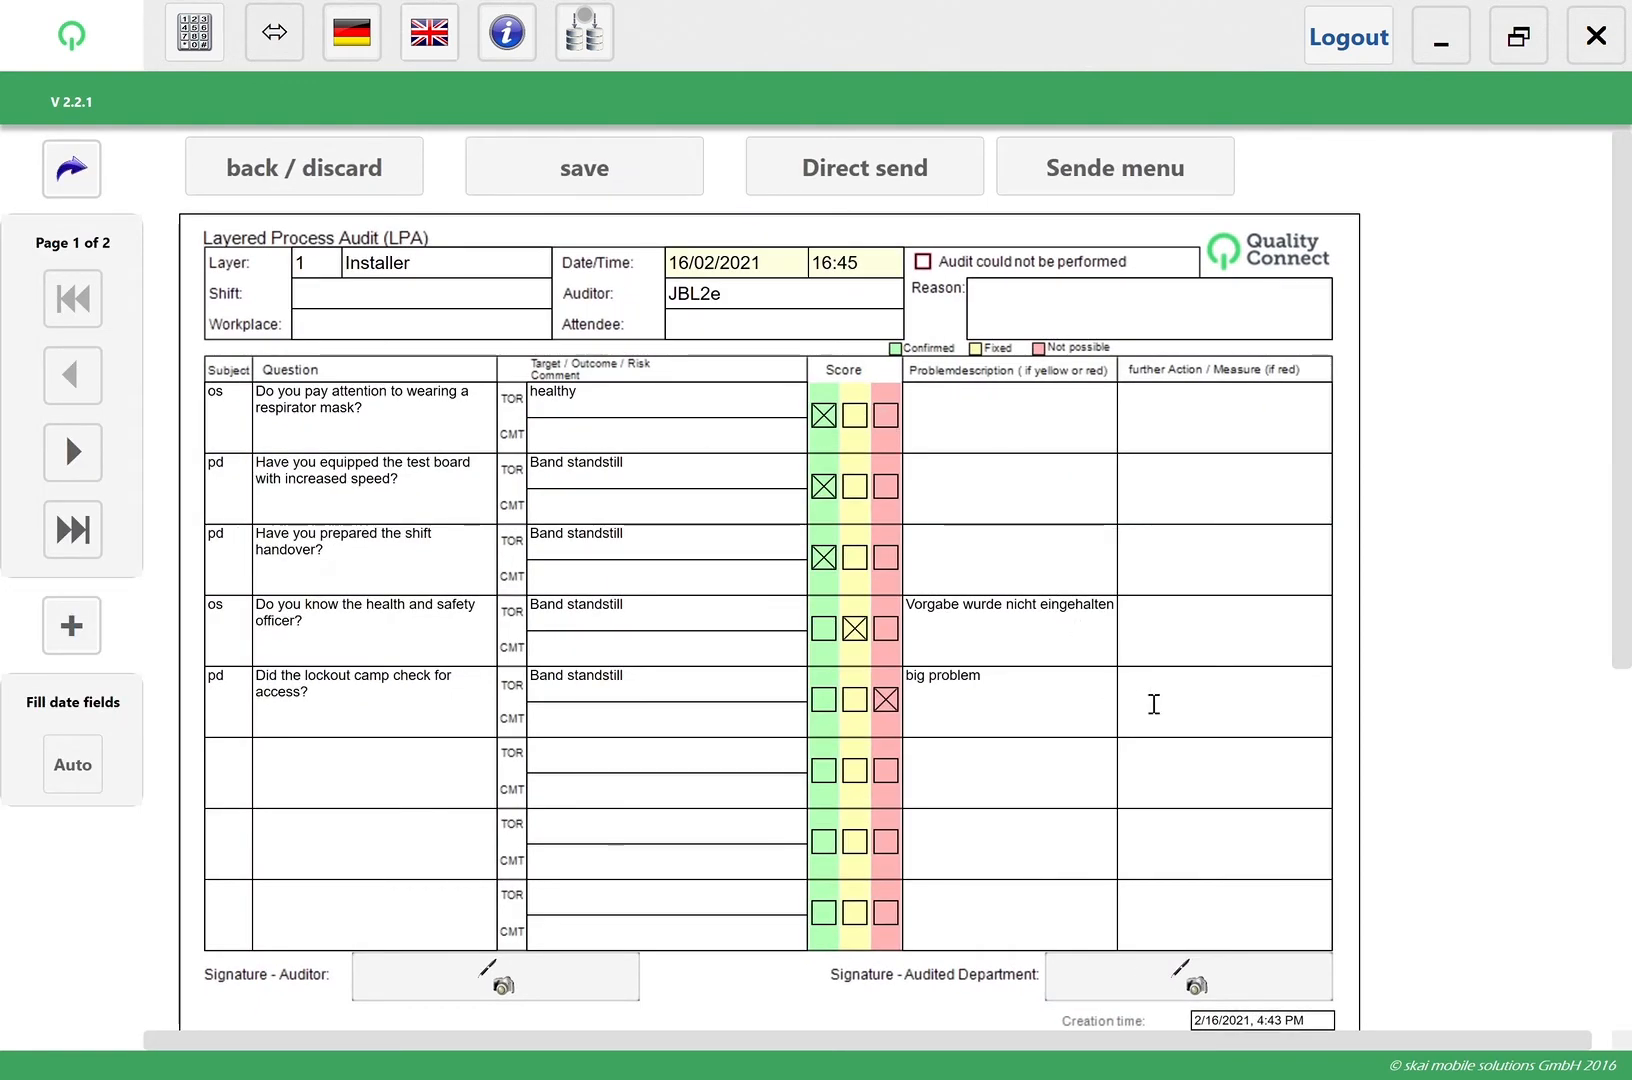
left_click(1153, 704)
type("please solve asap")
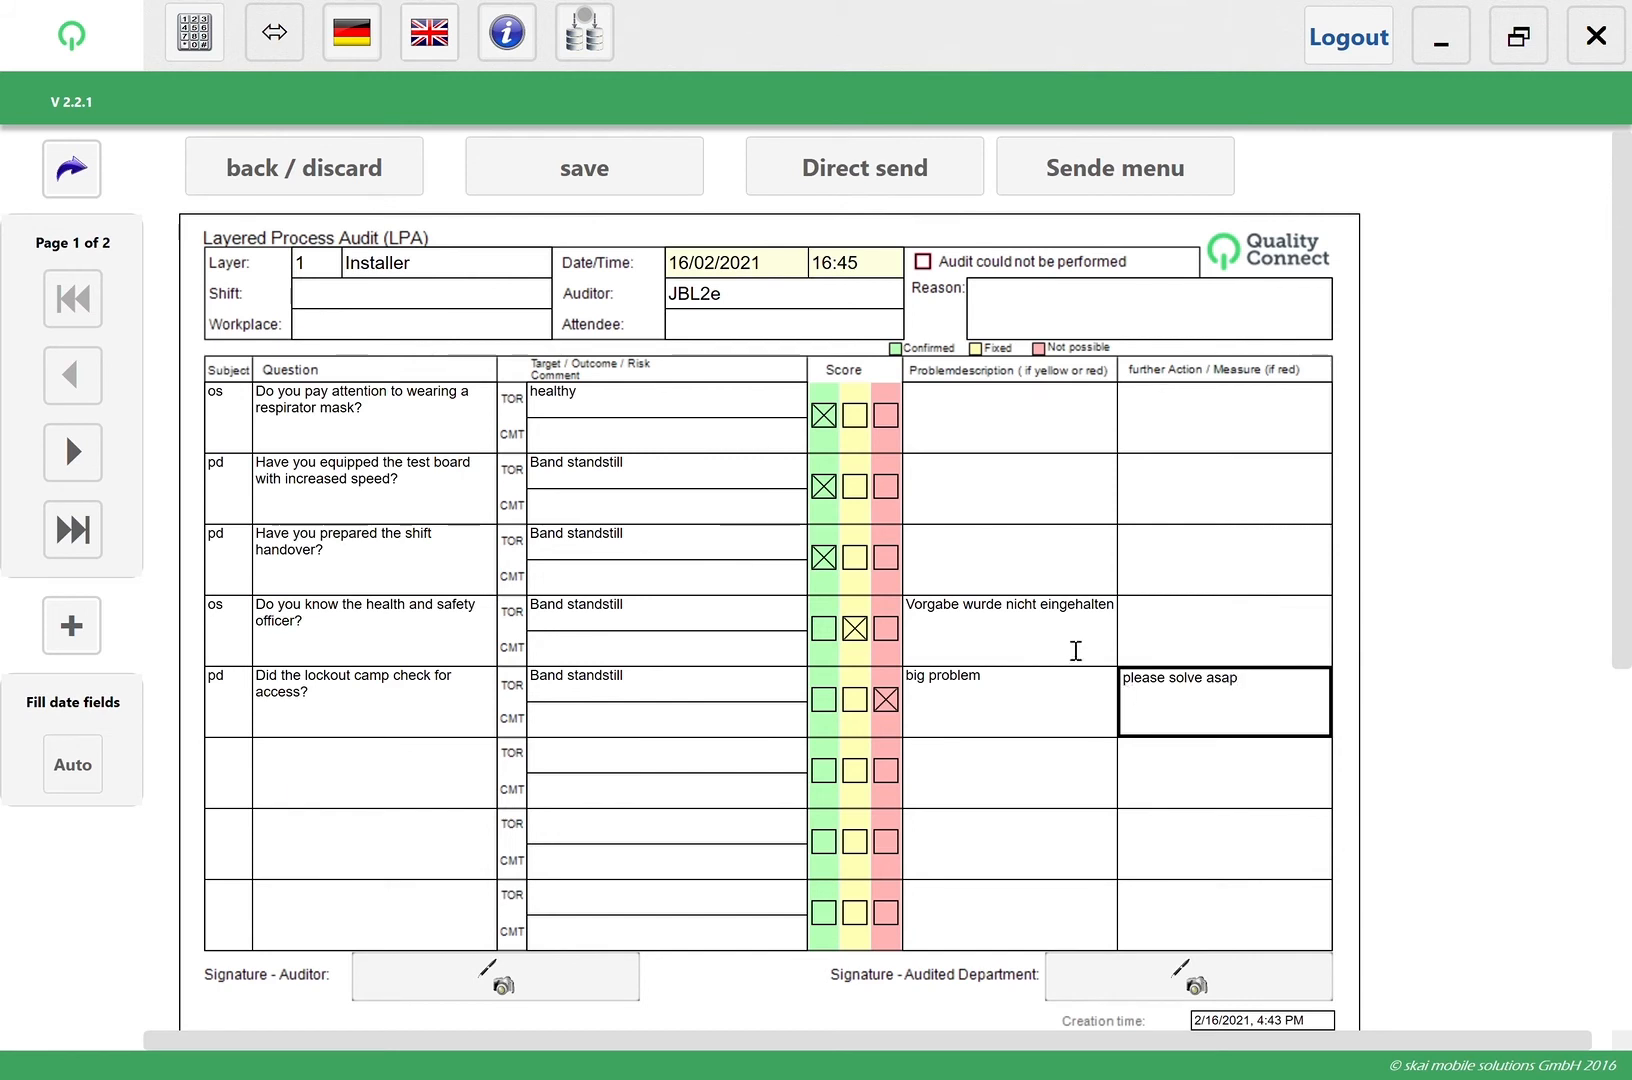
Add a handwritten auditor signature to the audit form and accept it
left_click(434, 993)
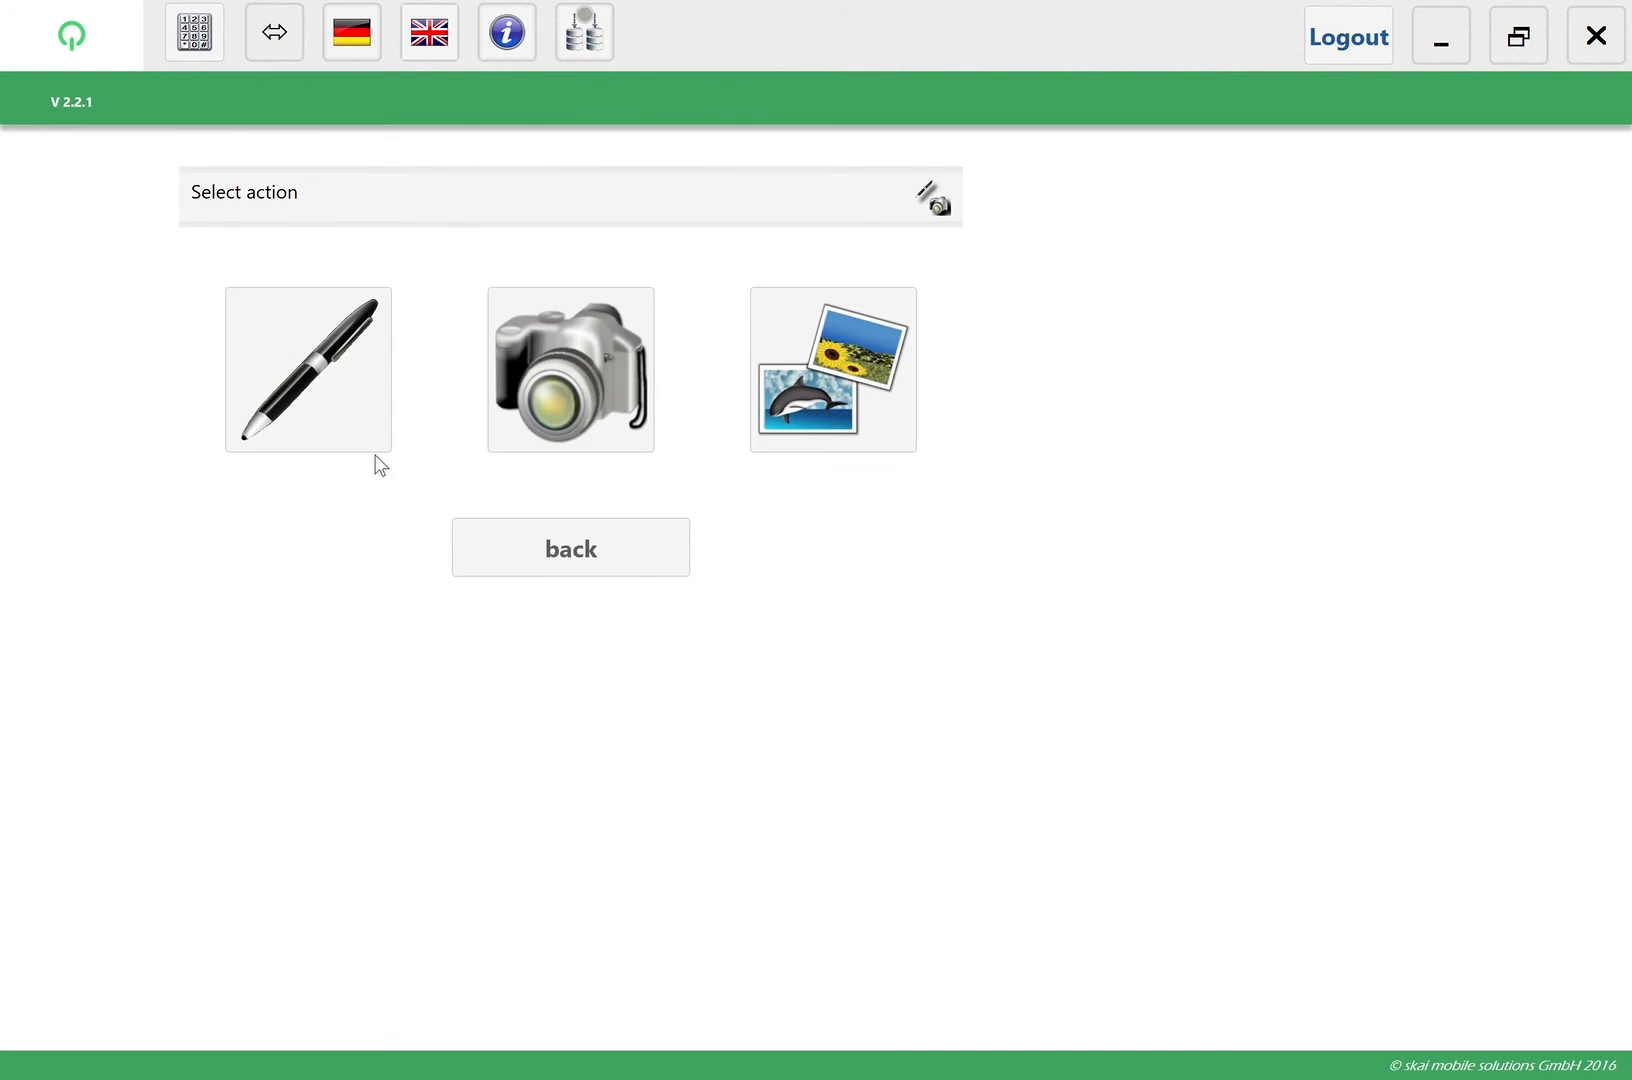
left_click(341, 390)
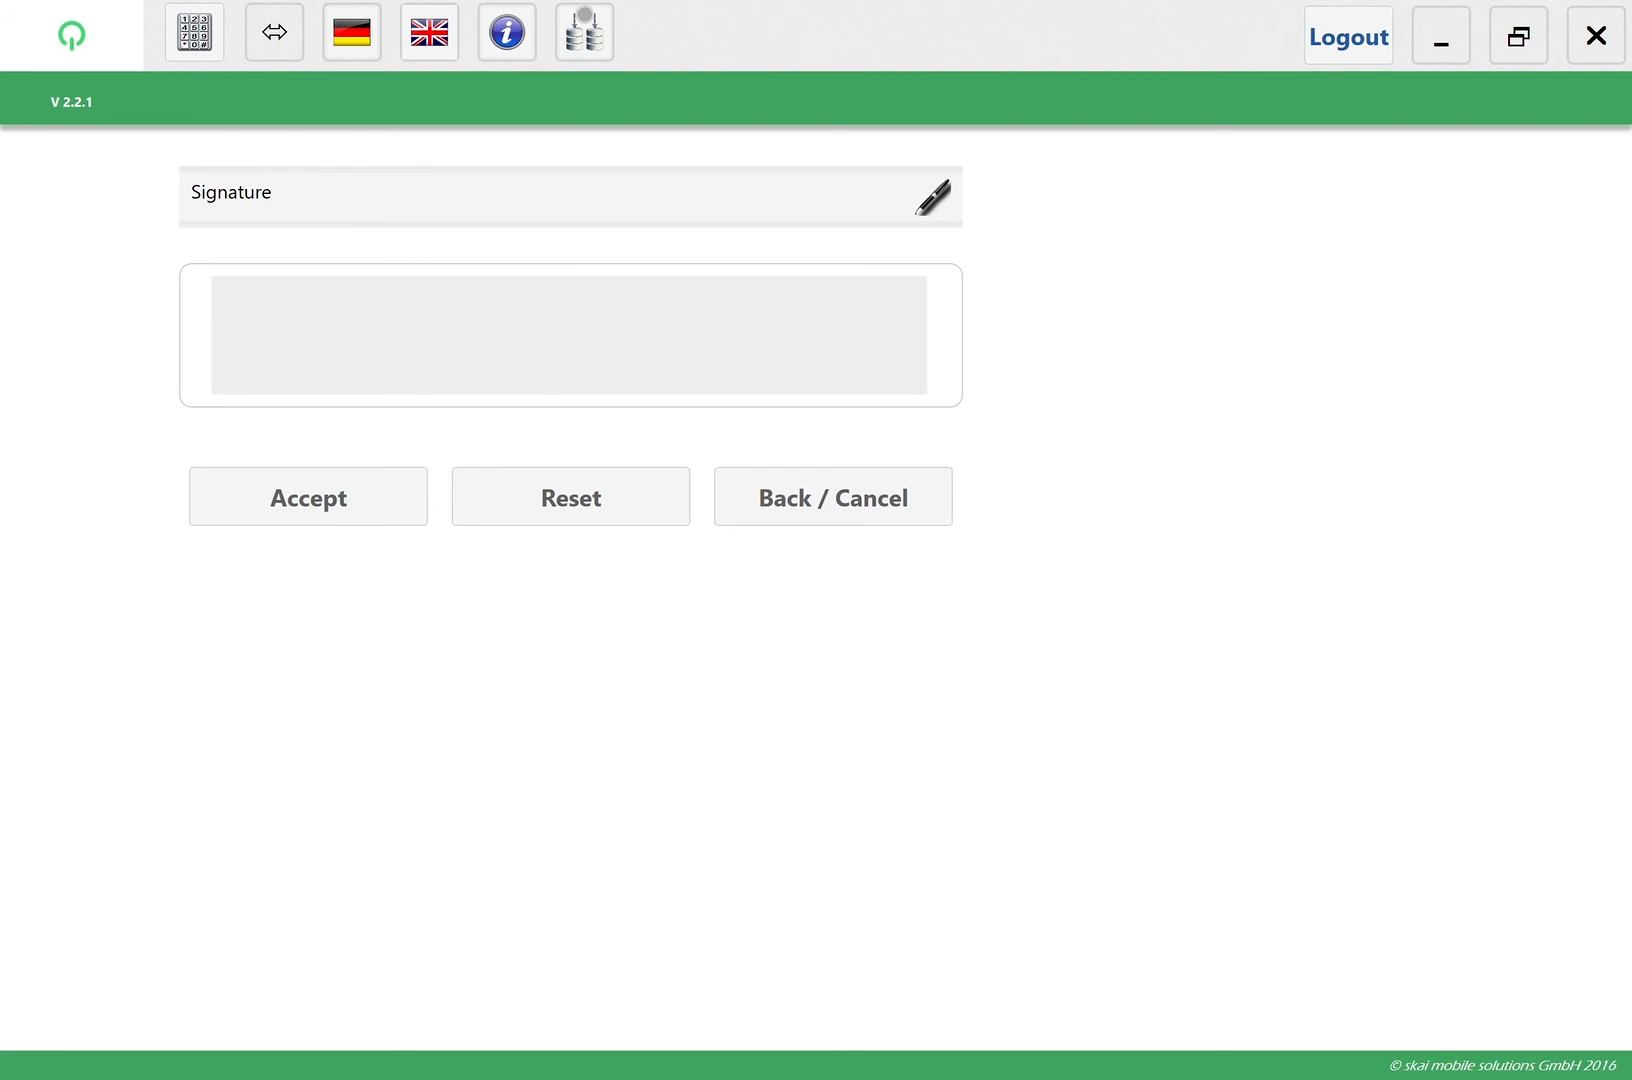
left_click_drag(414, 347, 818, 345)
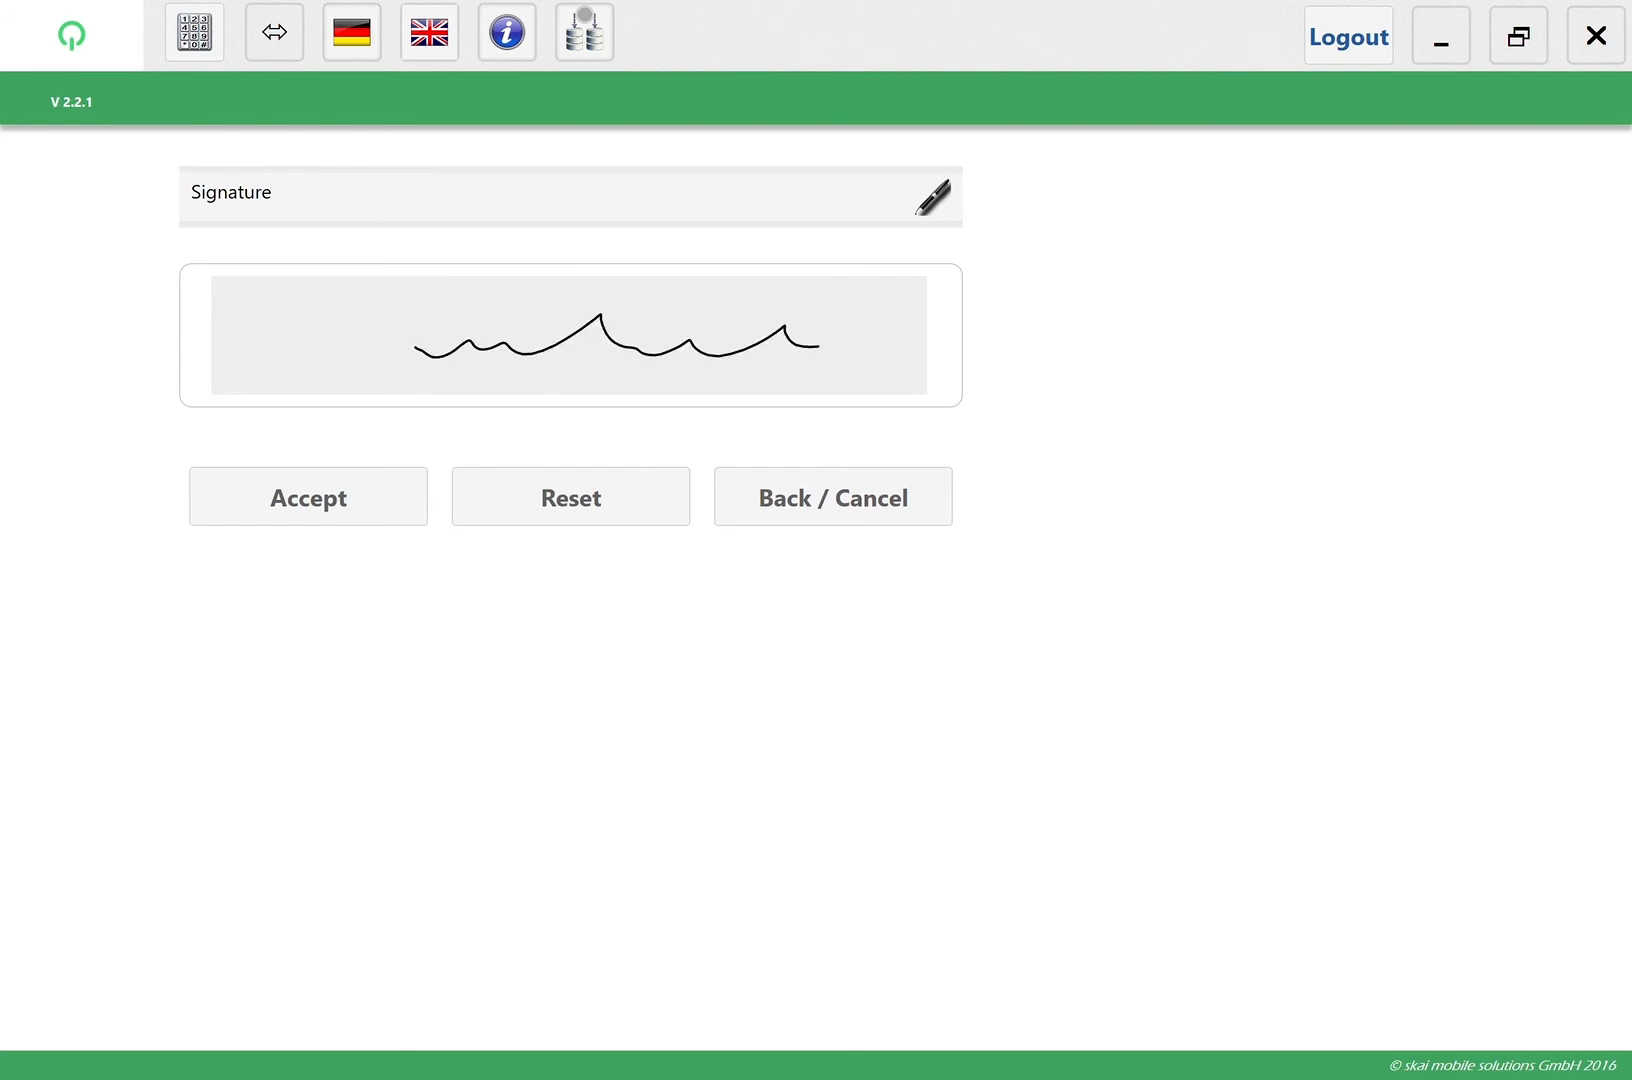
left_click(321, 510)
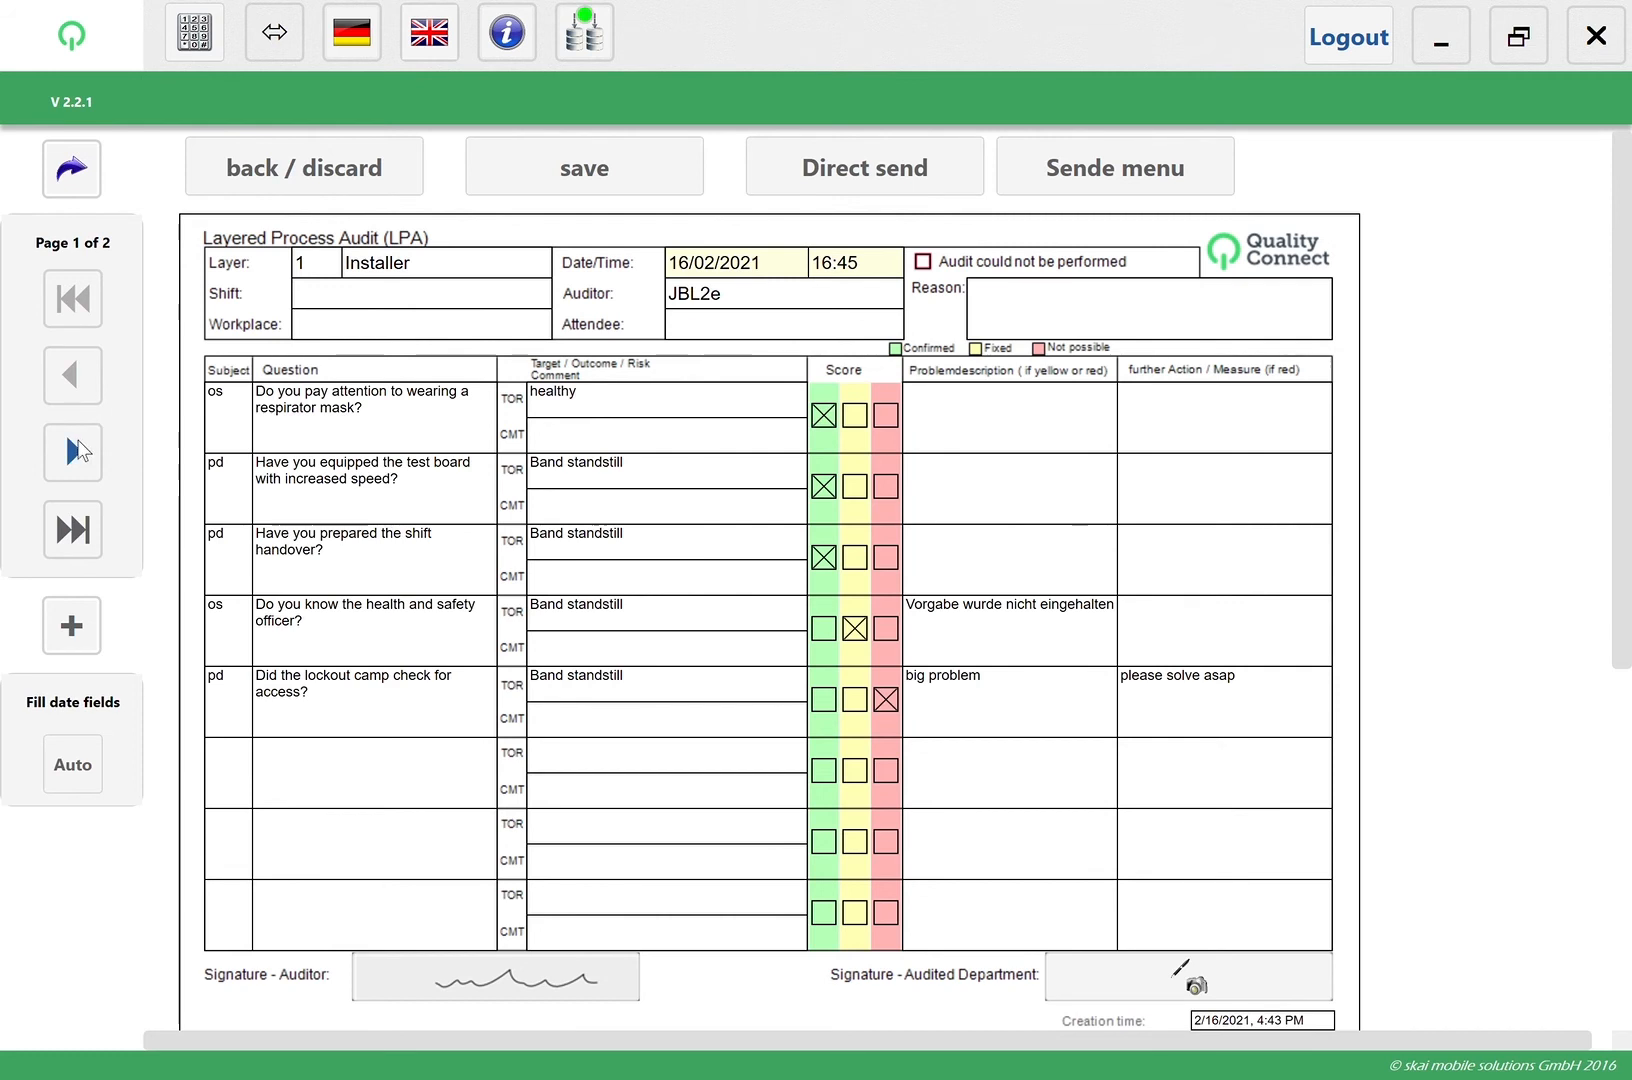
Take a camera picture for Photo 1 on page 2 and enter "test" as its comment
left_click(73, 453)
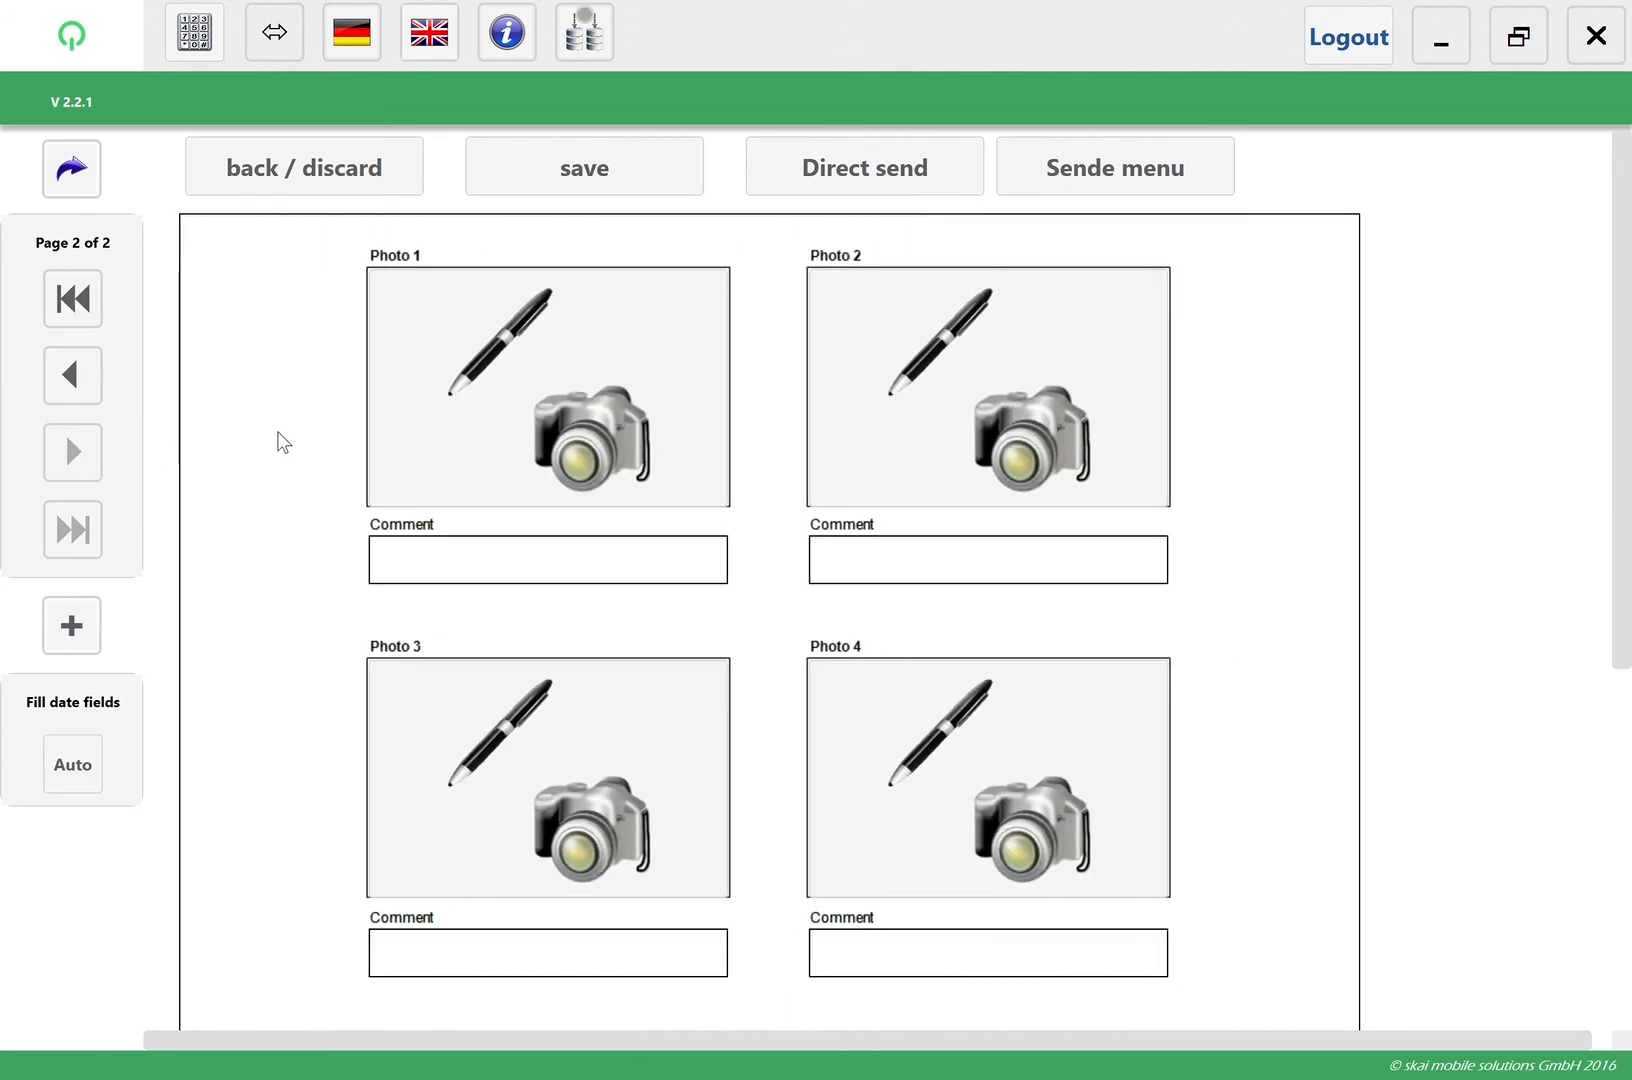
left_click(583, 441)
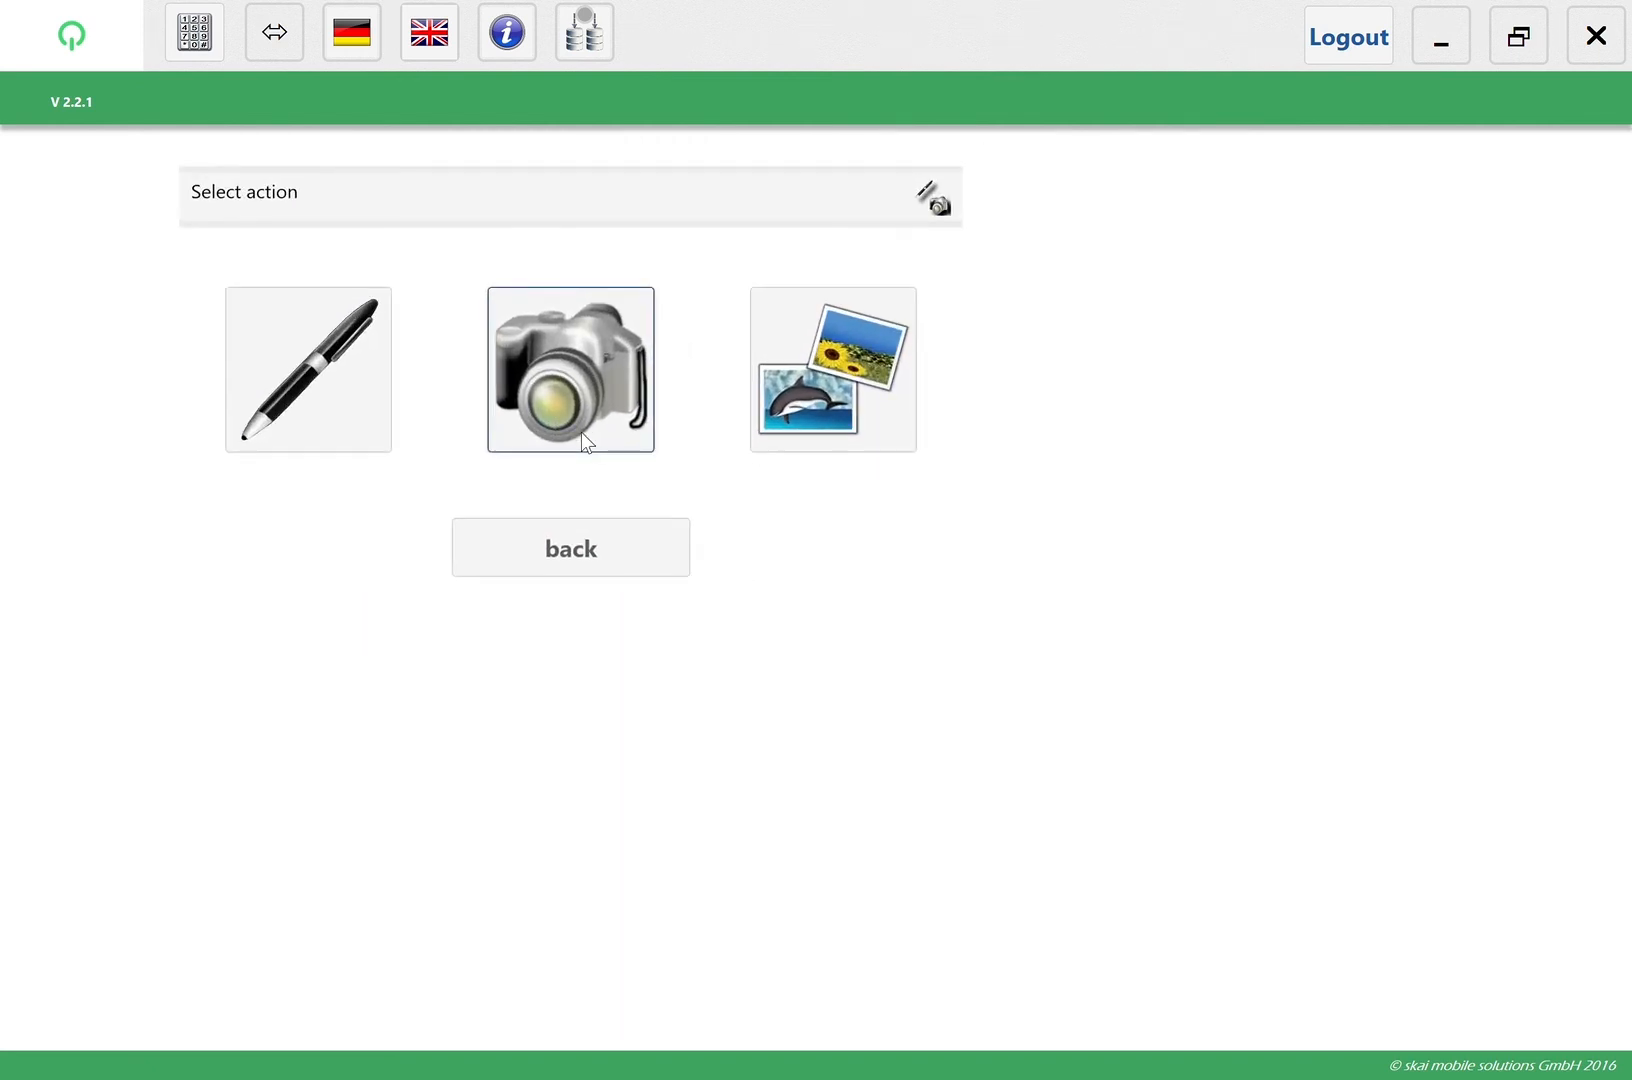
left_click(582, 432)
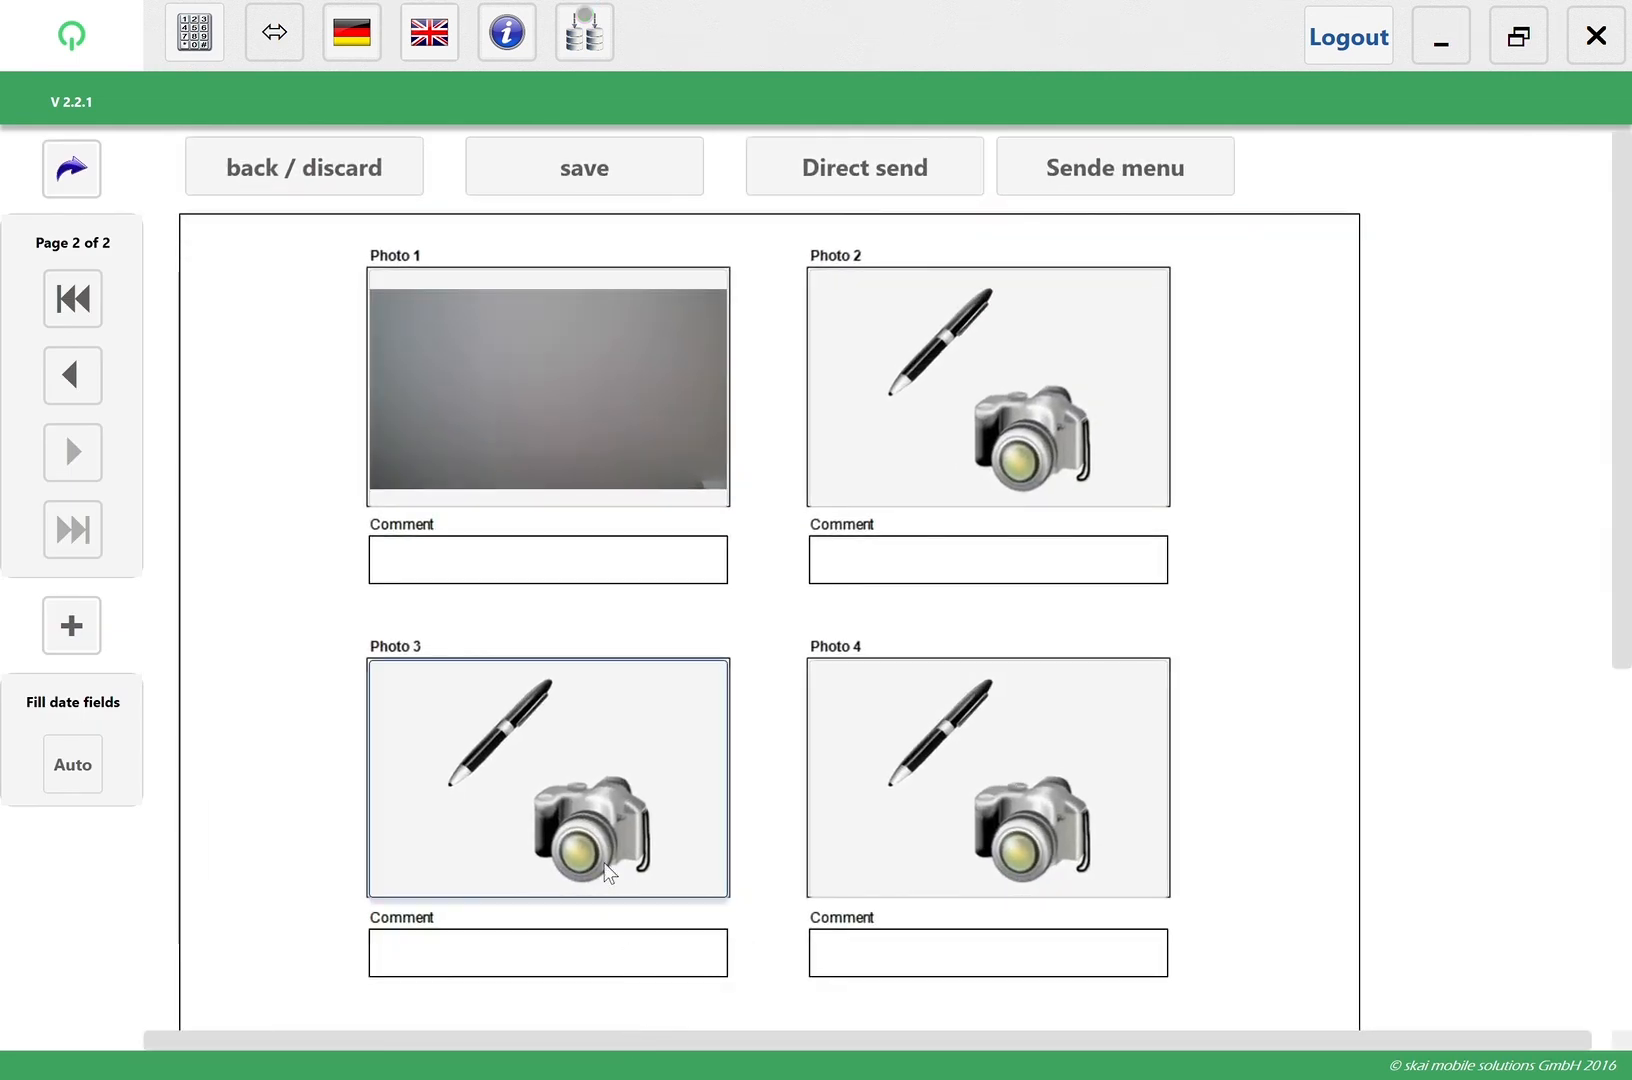
left_click(485, 559)
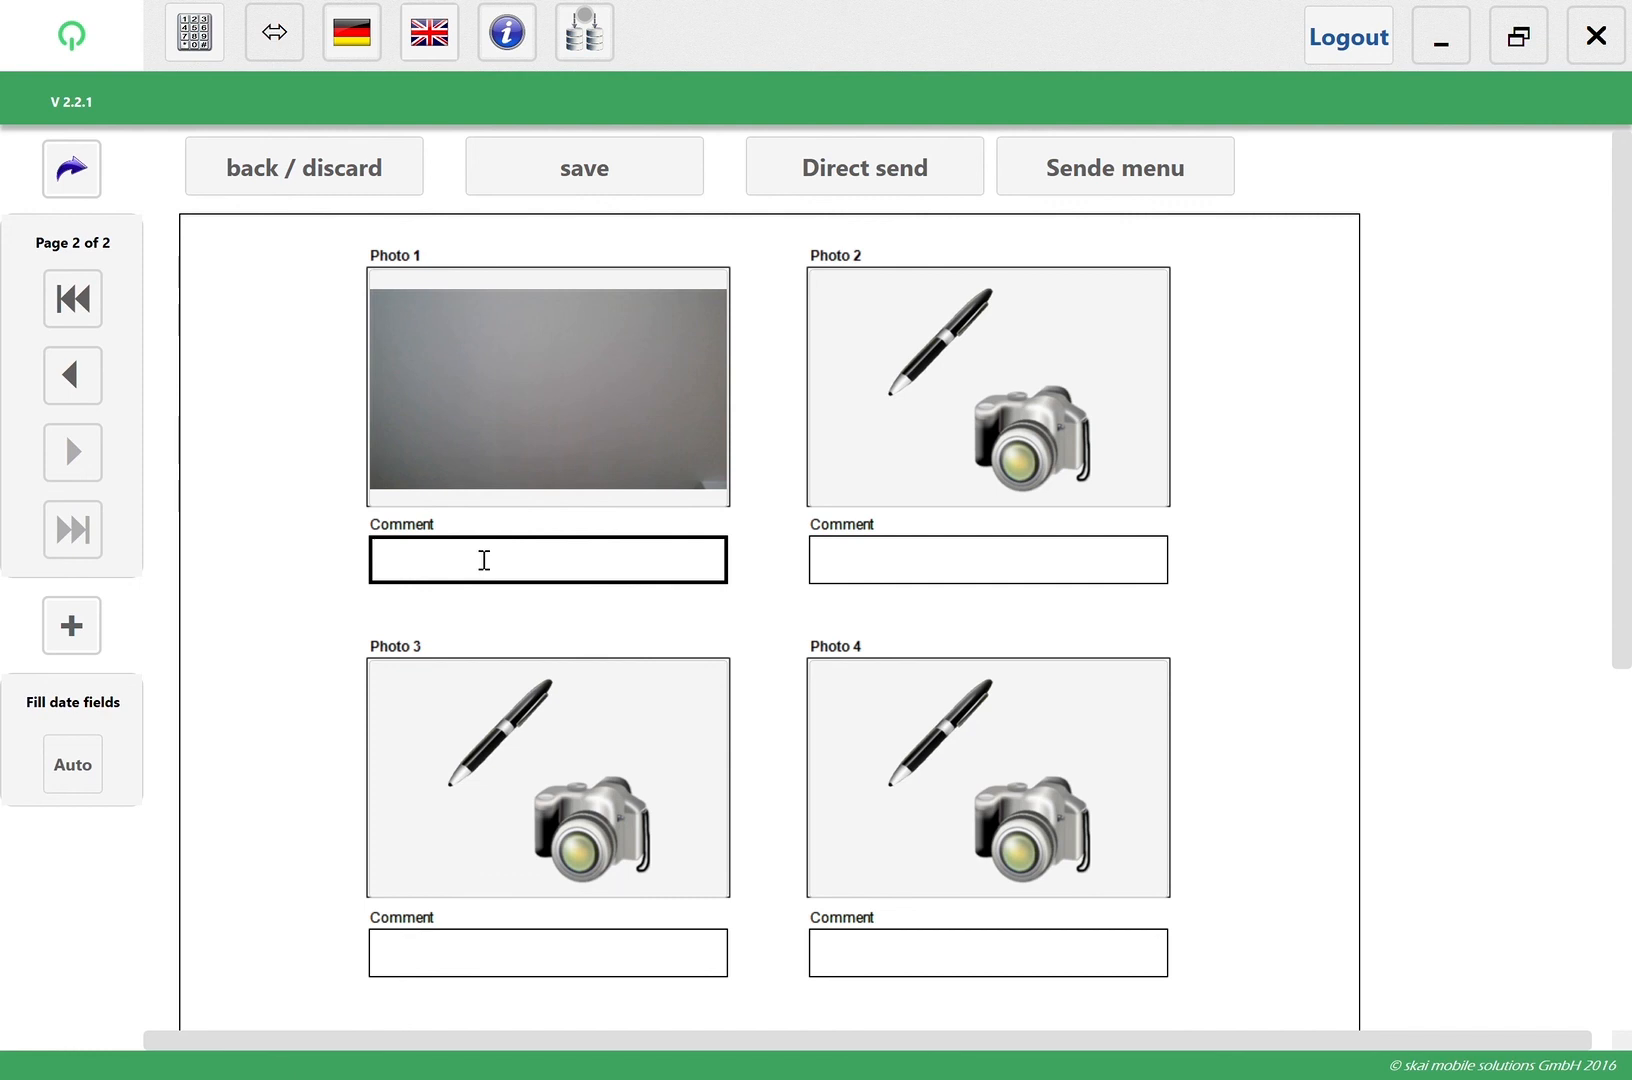
type("test")
Return to page 1 of the audit form and send the completed form directly
left_click(98, 380)
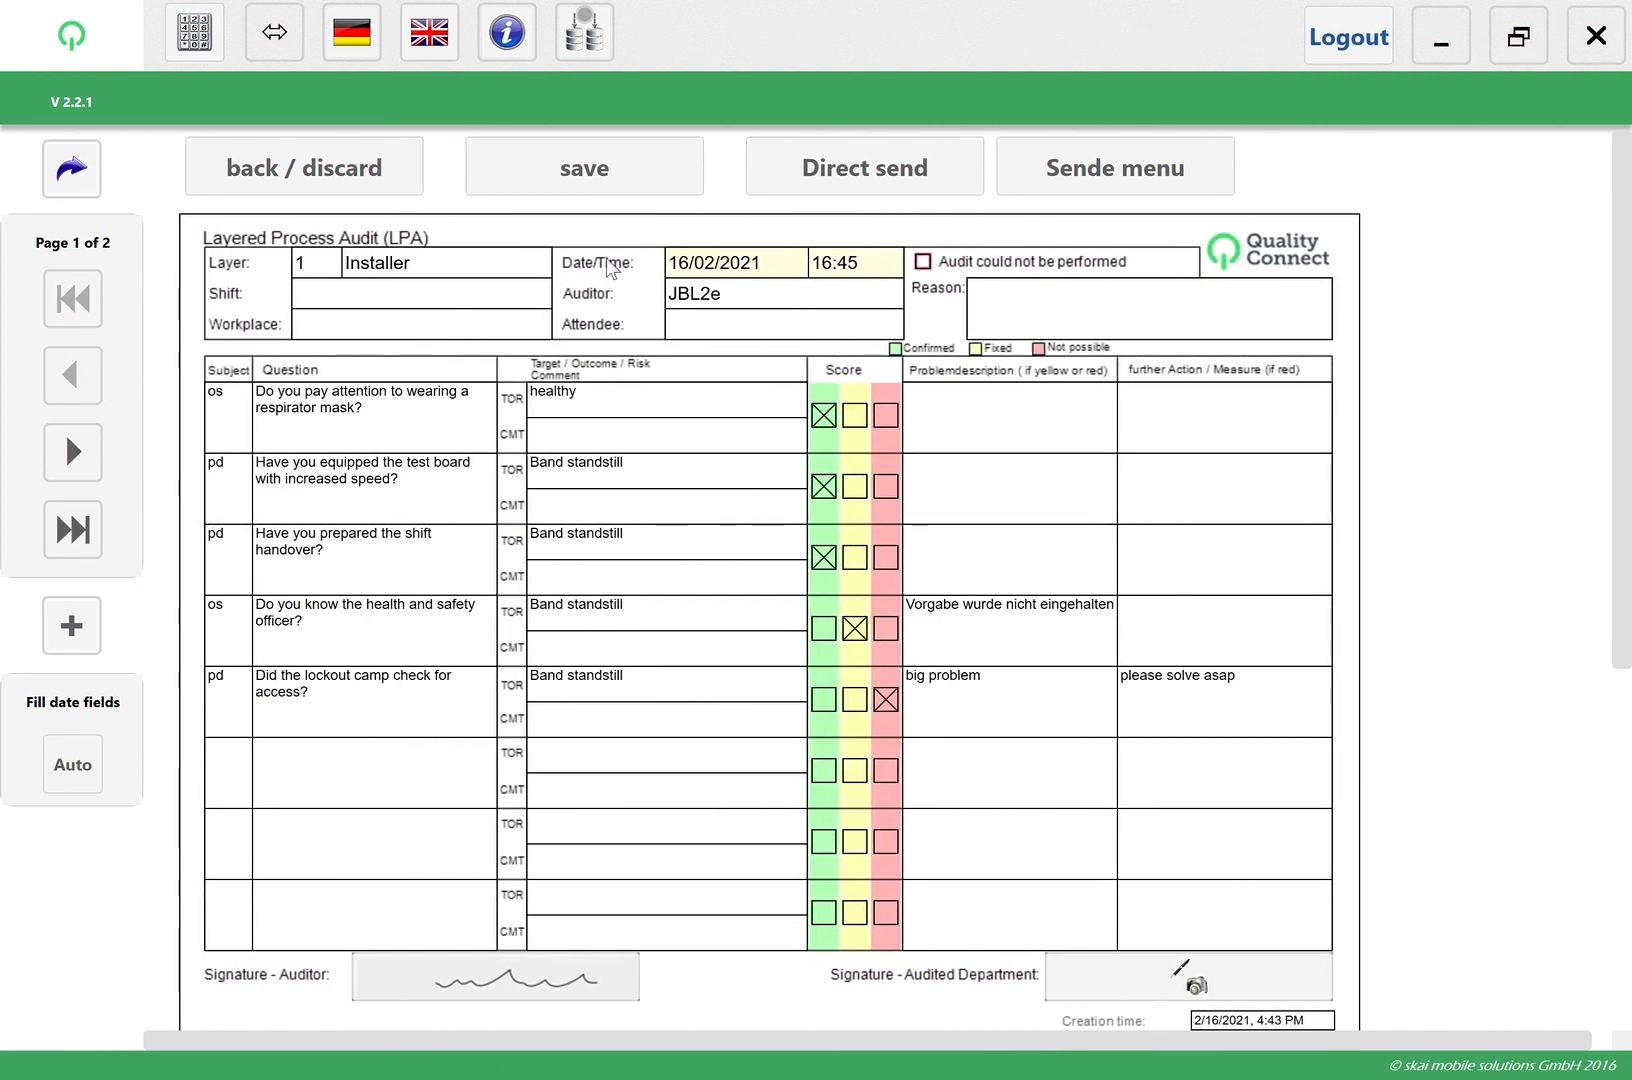
left_click(861, 176)
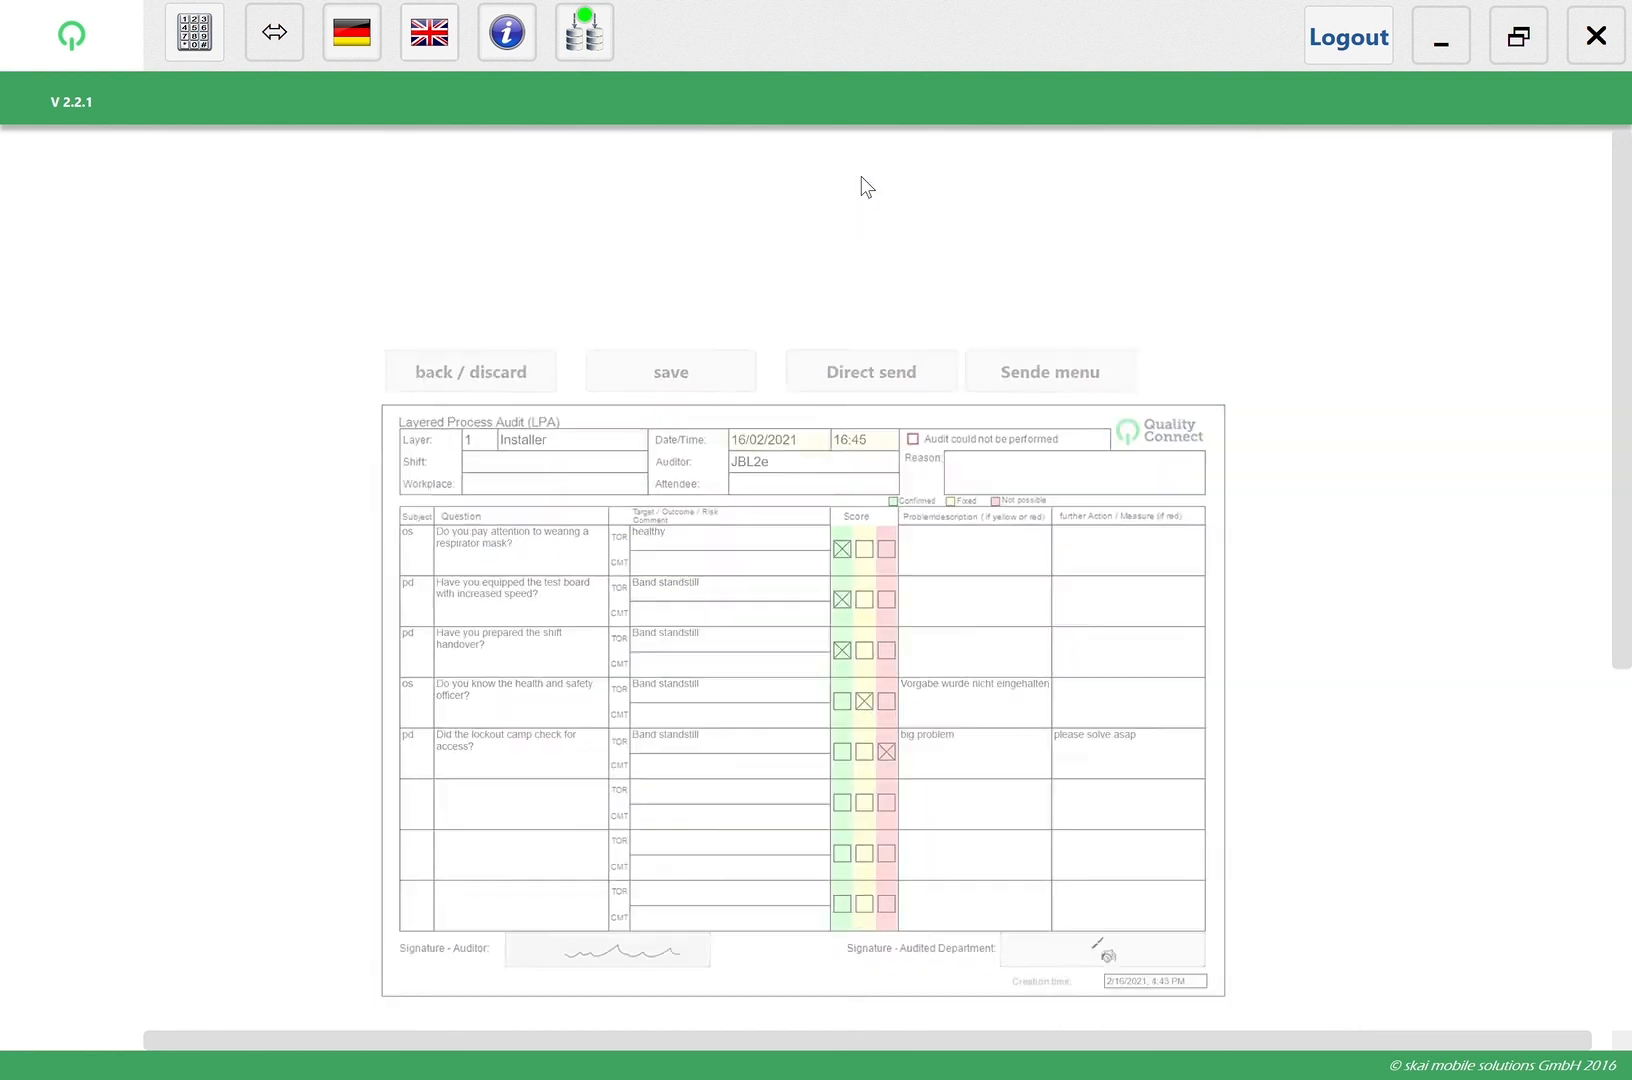